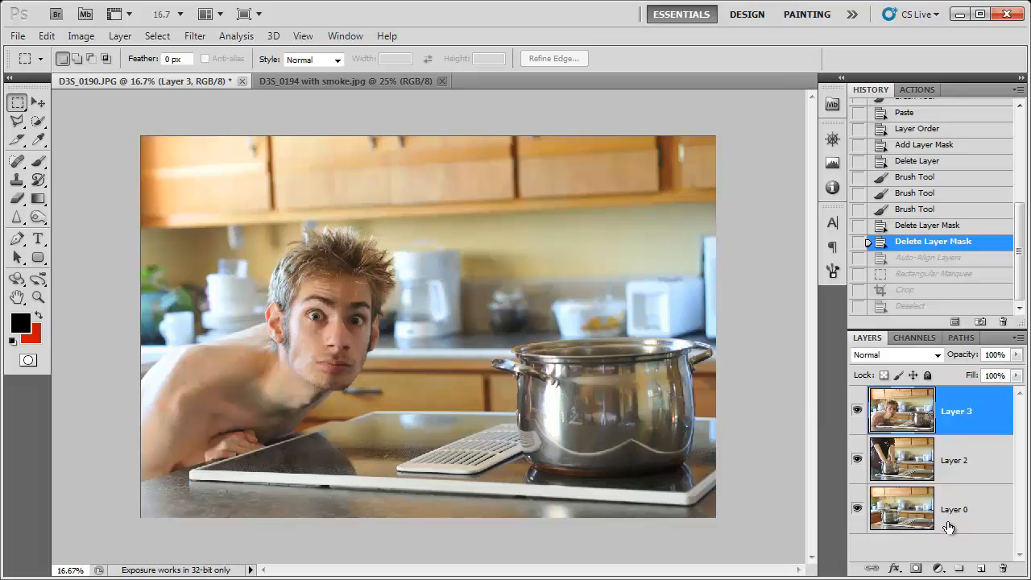
# - Auto-align Layer 3, Layer 2 and Layer 0, and compare Layer 3 with the layers beneath it
pyautogui.keyDown('shift'); pyautogui.click(977, 520); pyautogui.keyUp('shift')
pyautogui.click(47, 35)
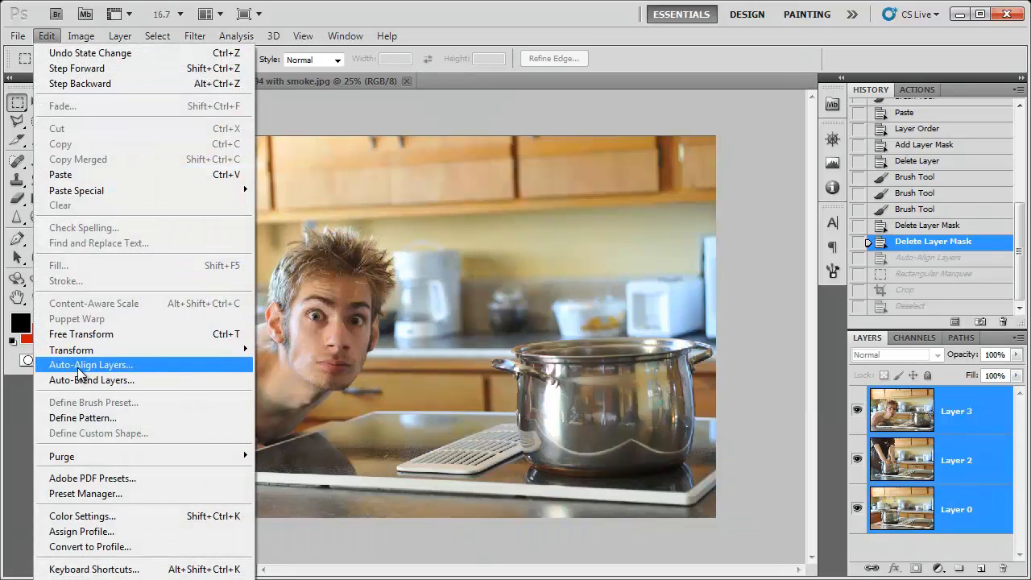
pyautogui.click(79, 365)
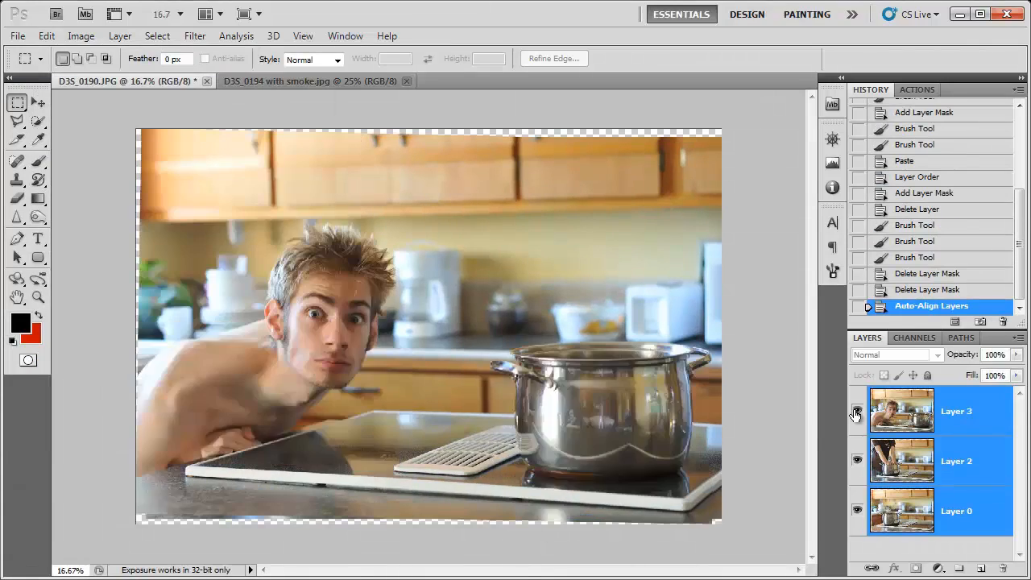
pyautogui.click(856, 411)
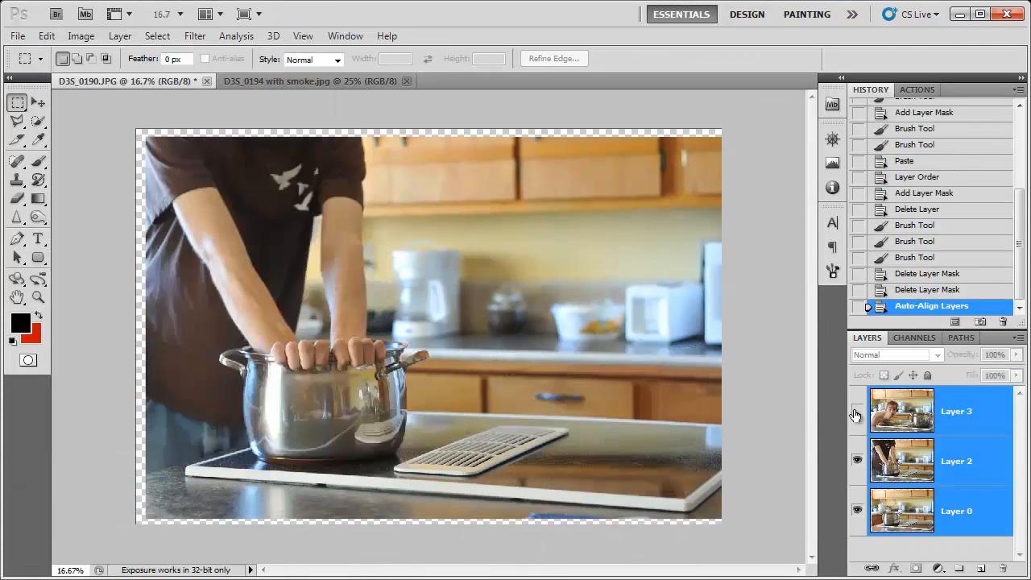
pyautogui.click(856, 411)
pyautogui.click(856, 411)
pyautogui.click(856, 411)
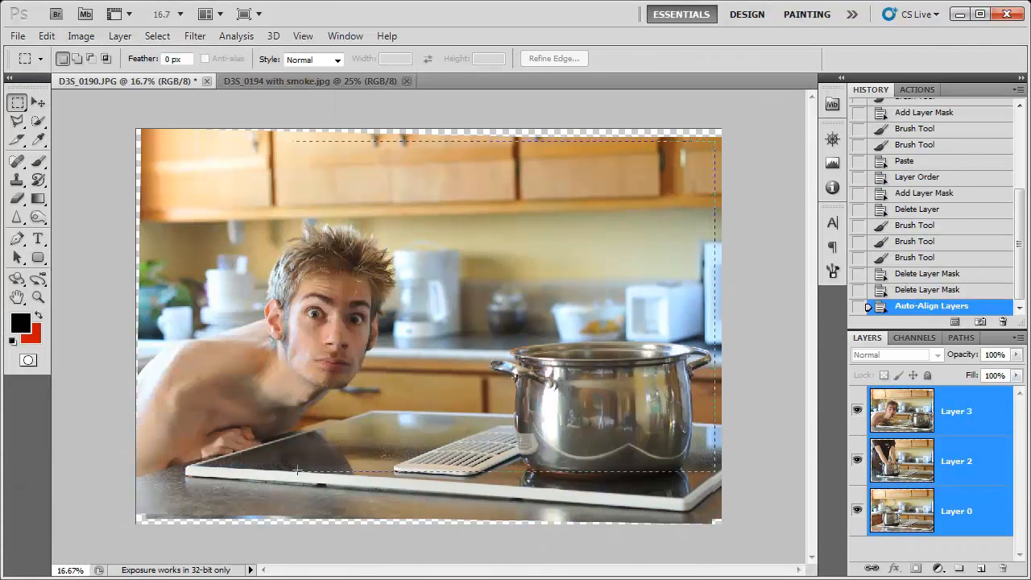
# - Crop the image to a rectangle just inside the transparent edges left by the alignment, and deselect it
pyautogui.moveTo(298, 470); pyautogui.dragTo(153, 514)
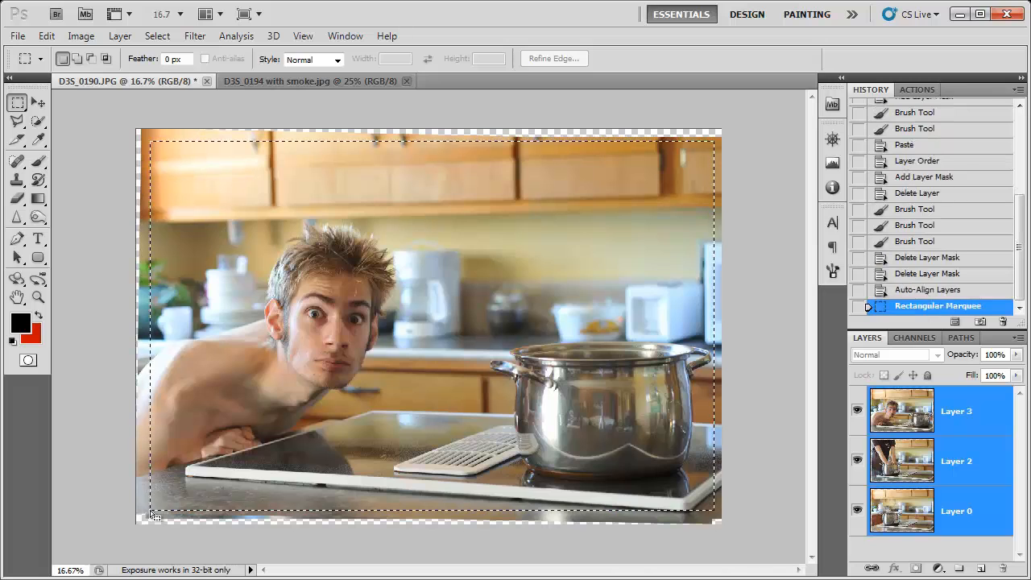
pyautogui.click(47, 35)
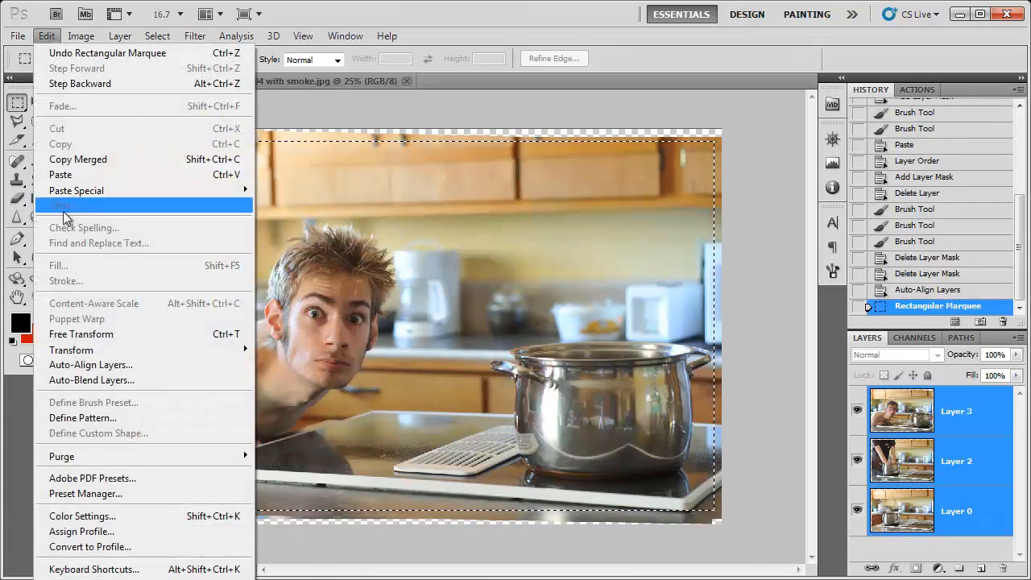
pyautogui.moveTo(80, 37)
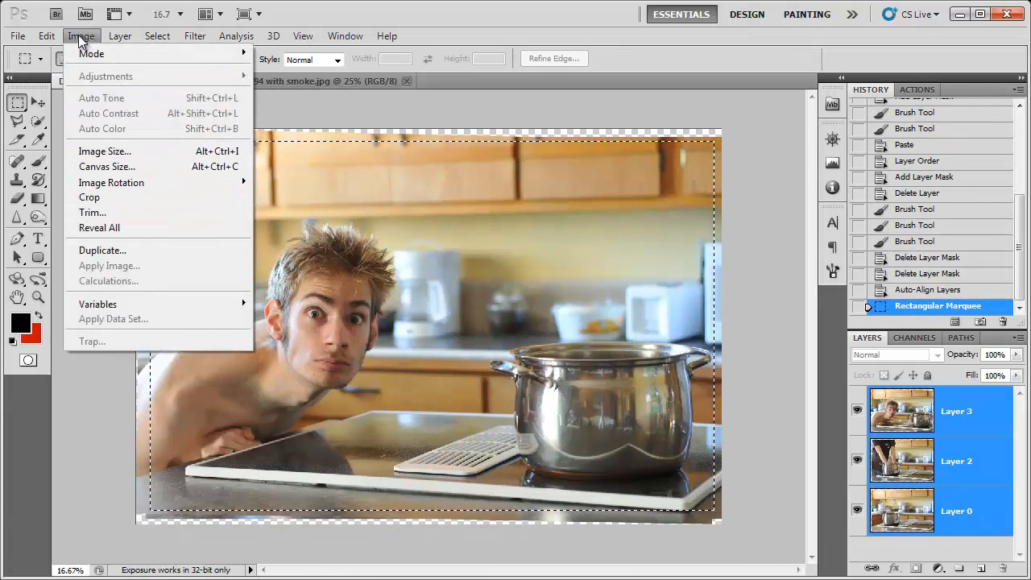
pyautogui.click(88, 197)
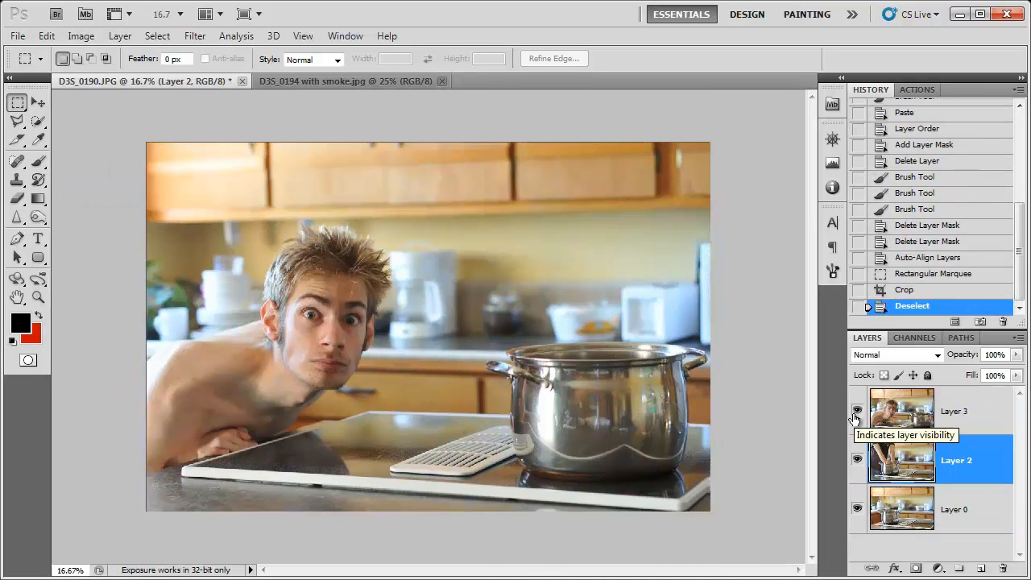
# - Hide Layer 3 and add a blank layer mask to Layer 2
pyautogui.click(856, 414)
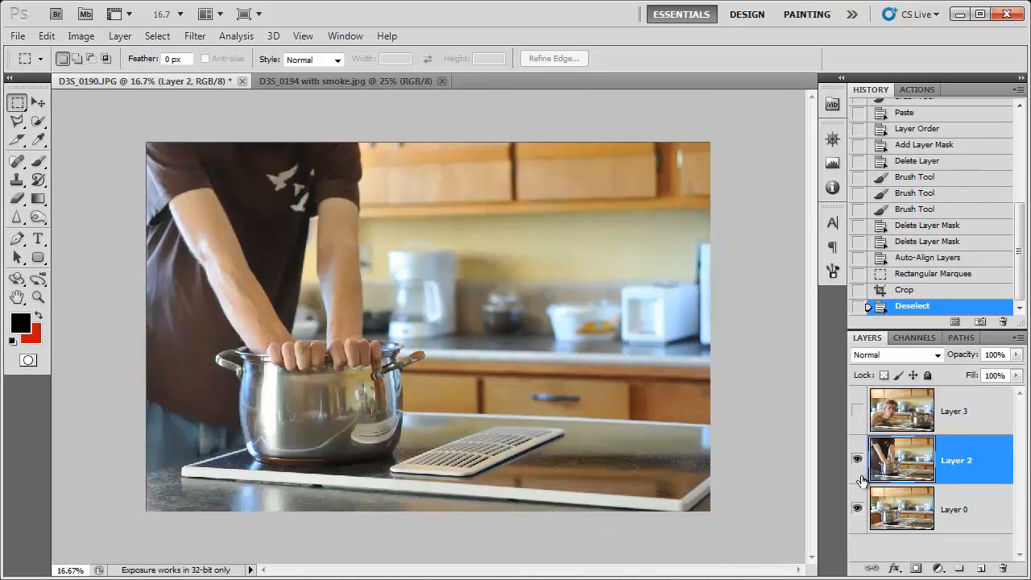
pyautogui.click(917, 569)
# - Start a Pen tool path where the outermost finger meets the pot rim and trace up that finger's edge
pyautogui.hotkey('ctrl', '+')
pyautogui.hotkey('ctrl', '+')
pyautogui.hotkey('ctrl', '+')
pyautogui.hotkey('ctrl', '+')
pyautogui.hotkey('ctrl', '+')
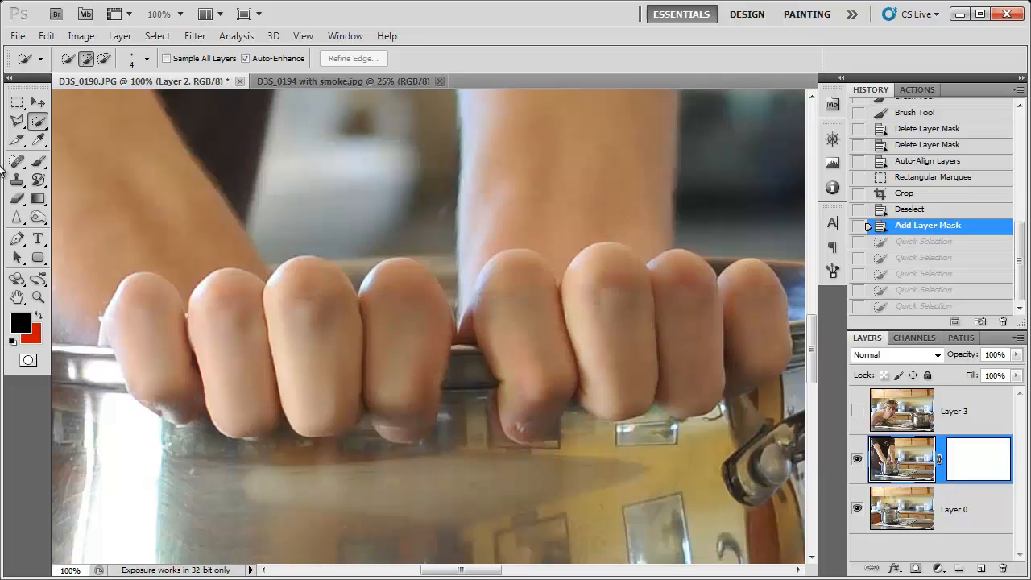
pyautogui.moveTo(16, 139); pyautogui.dragTo(63, 165)
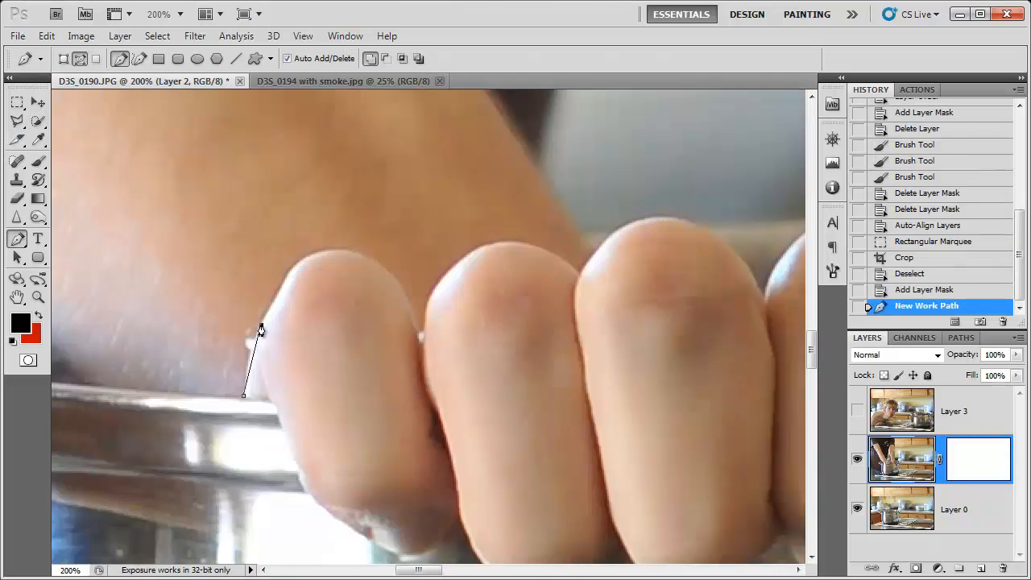
pyautogui.moveTo(258, 328); pyautogui.dragTo(290, 271)
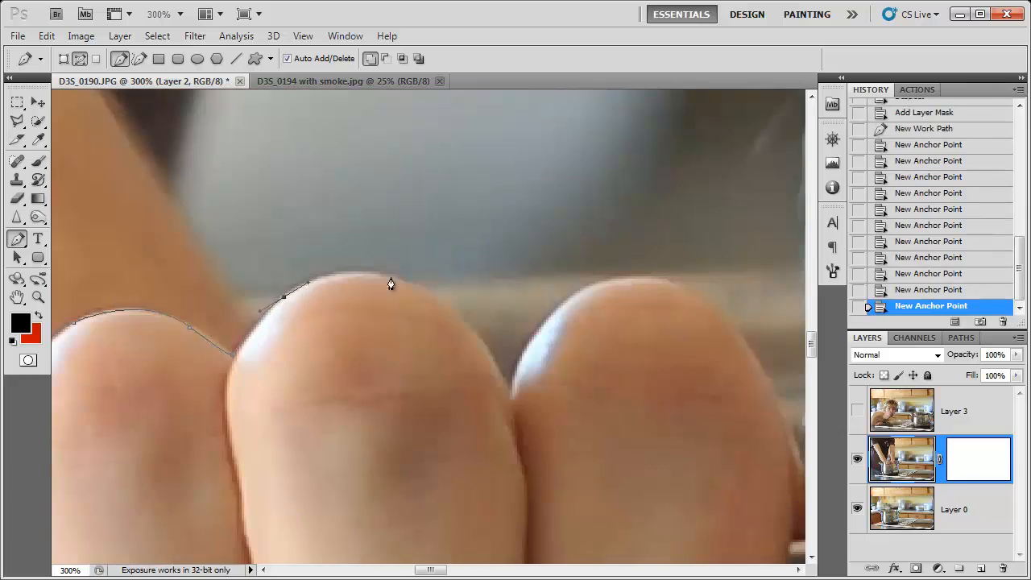
# - Continue the path with curved anchor points along the rounded tops of the knuckles on both hands
pyautogui.click(392, 281)
pyautogui.moveTo(442, 389); pyautogui.dragTo(499, 320)
pyautogui.moveTo(692, 393); pyautogui.dragTo(506, 430)
pyautogui.hotkey('ctrl', '+')
pyautogui.moveTo(304, 281); pyautogui.dragTo(333, 234)
pyautogui.moveTo(426, 184); pyautogui.dragTo(504, 187)
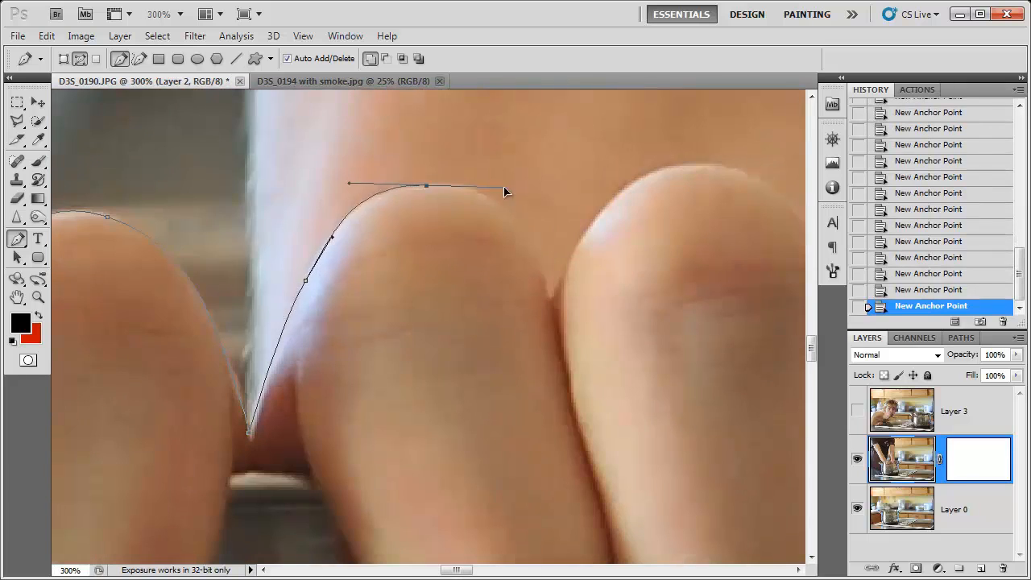
pyautogui.moveTo(530, 249); pyautogui.dragTo(544, 282)
pyautogui.click(550, 301)
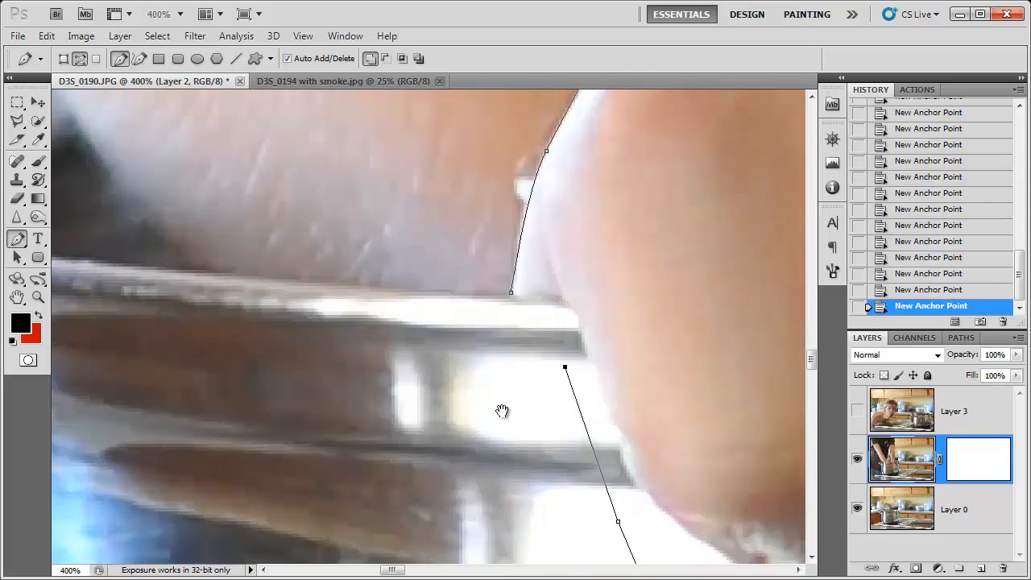
# - Bring the path back below the fingers across the pot and close it at its starting point
pyautogui.moveTo(502, 411); pyautogui.dragTo(414, 415)
pyautogui.hotkey('ctrl', '+')
pyautogui.hotkey('ctrl', '+')
pyautogui.click(422, 281)
pyautogui.hotkey('ctrl', '1')
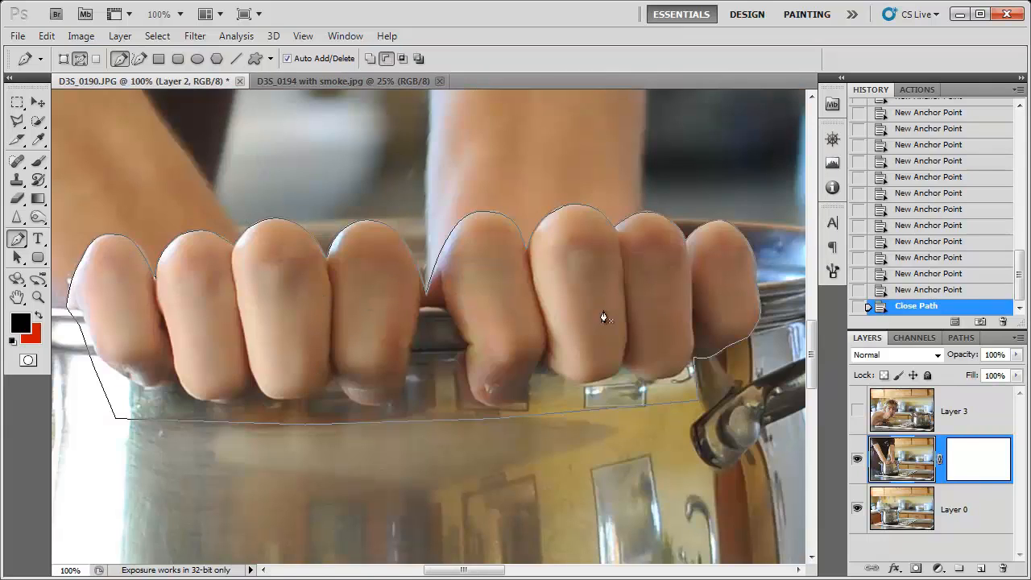
# - Convert the finger path to a selection with a 0.3 pixel feather and make it Layer 2's mask, replacing the blank one
pyautogui.rightClick(271, 304)
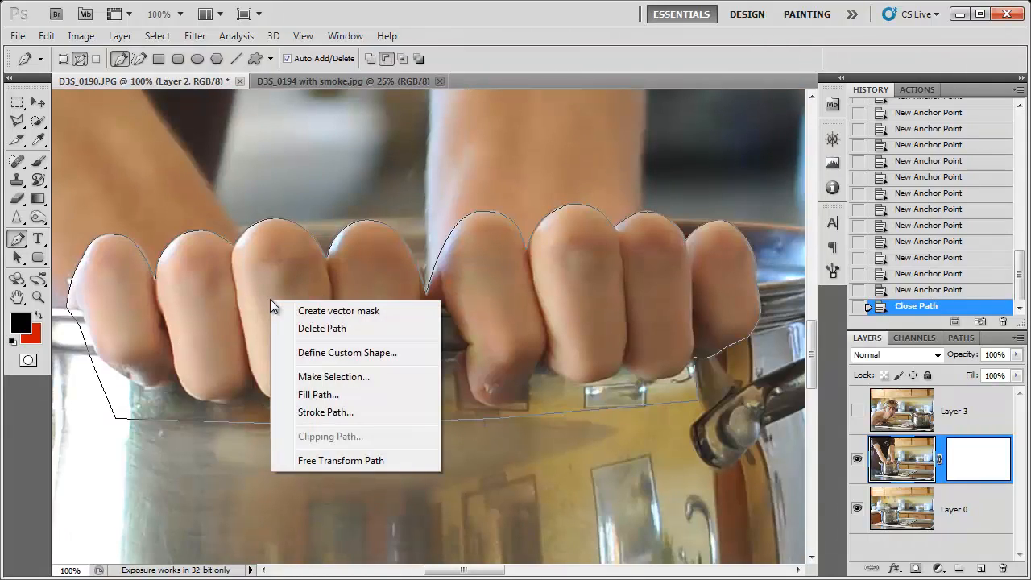
pyautogui.click(332, 377)
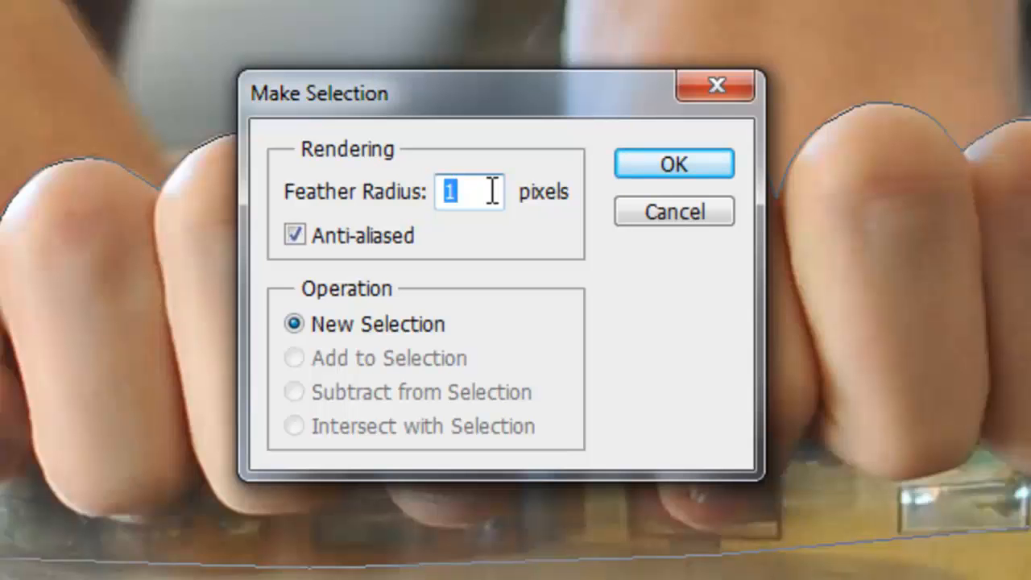
pyautogui.write('.3')
pyautogui.click(685, 160)
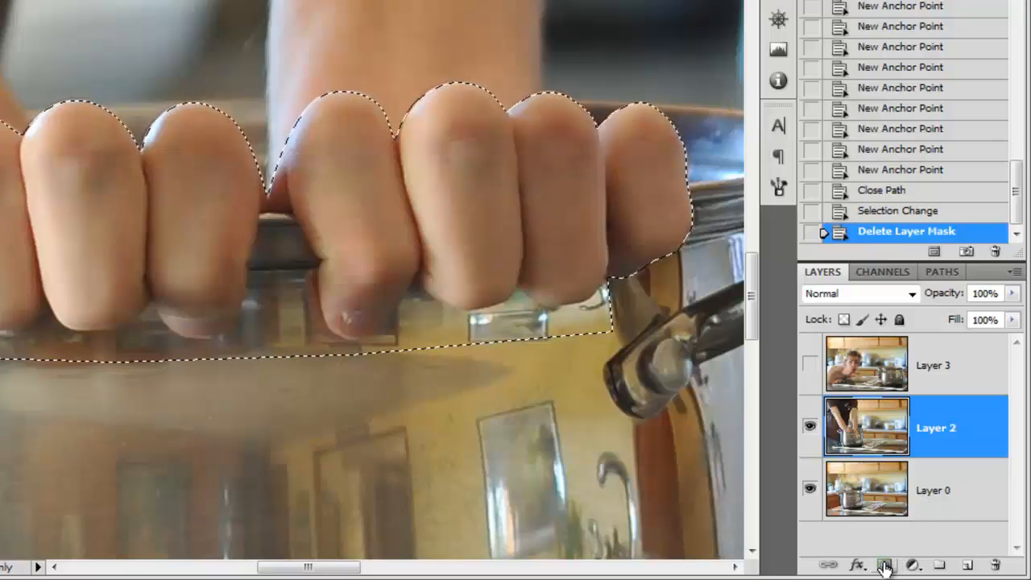
pyautogui.click(885, 566)
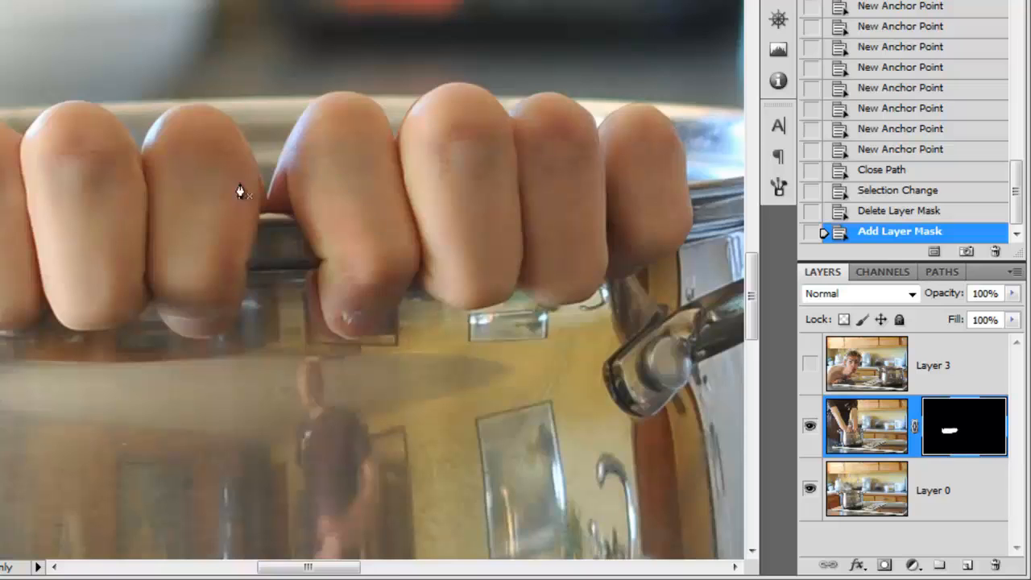
# - Show Layer 3 and give it an inverted copy of Layer 2's finger mask
pyautogui.scroll(-3, 355, 199)
pyautogui.scroll(2, 262, 257)
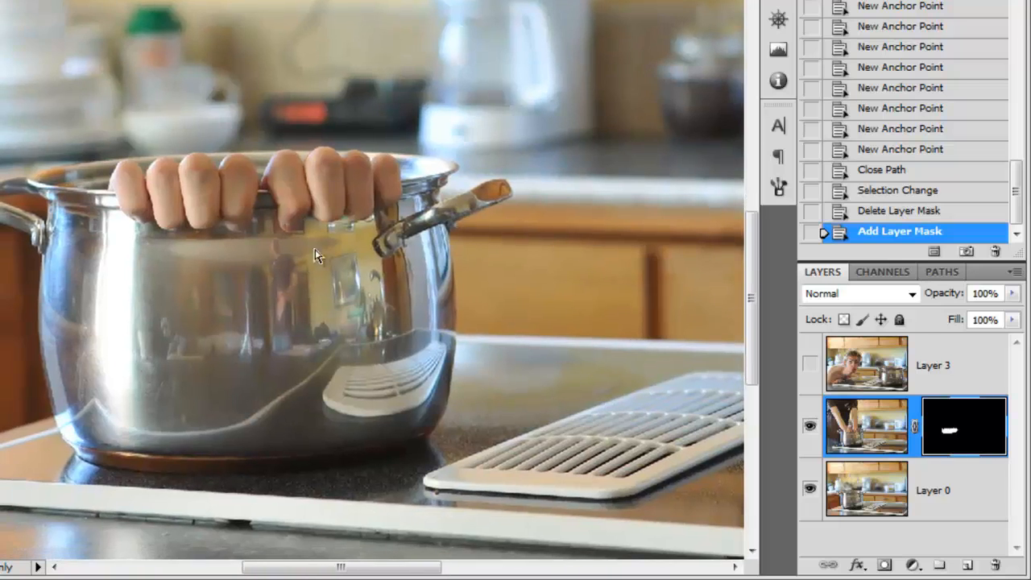
pyautogui.scroll(-1, 417, 203)
pyautogui.scroll(-1, 447, 203)
pyautogui.scroll(-1, 585, 212)
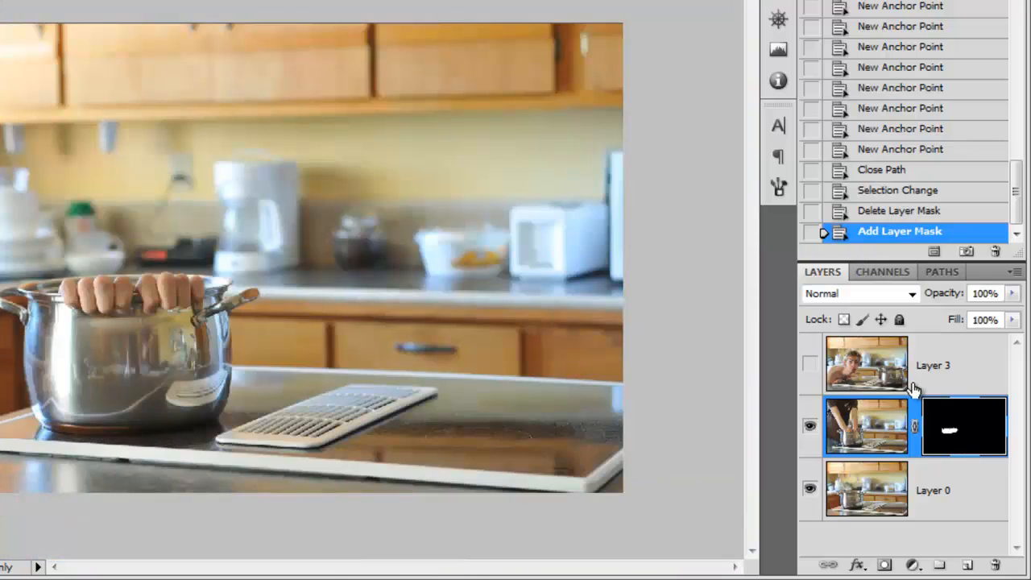
pyautogui.click(874, 384)
pyautogui.click(810, 364)
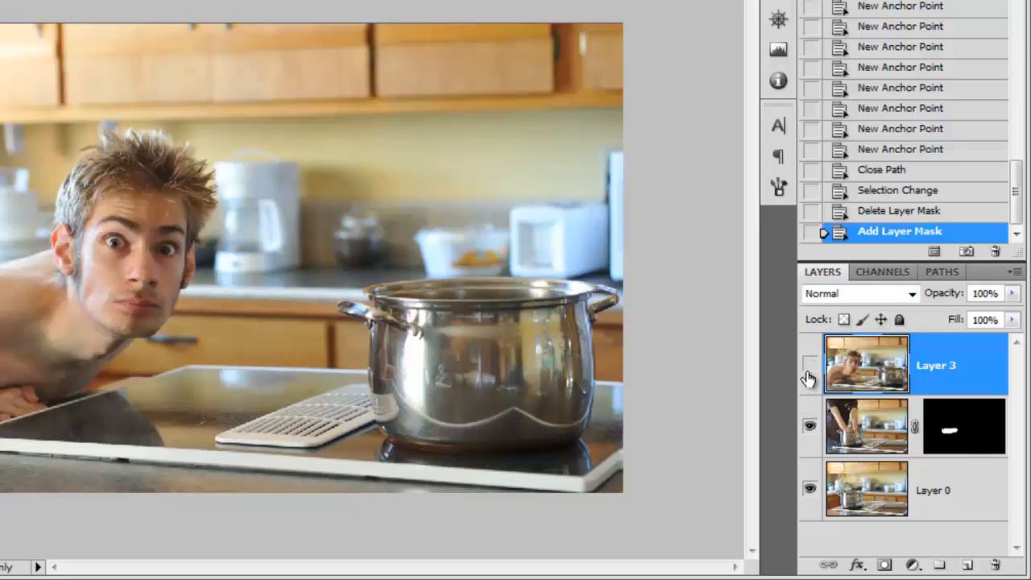
pyautogui.click(965, 428)
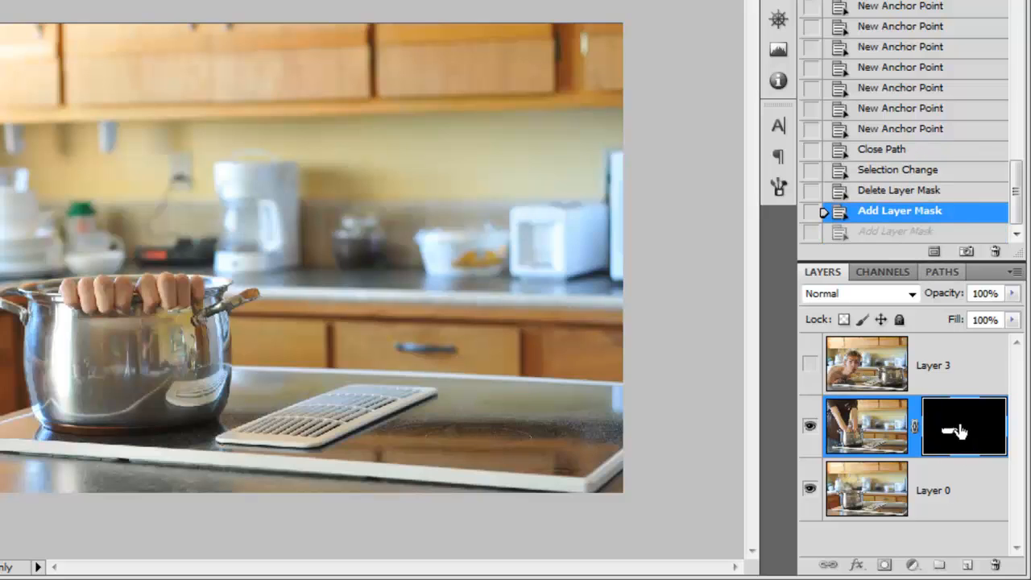
pyautogui.moveTo(957, 432); pyautogui.dragTo(962, 380)
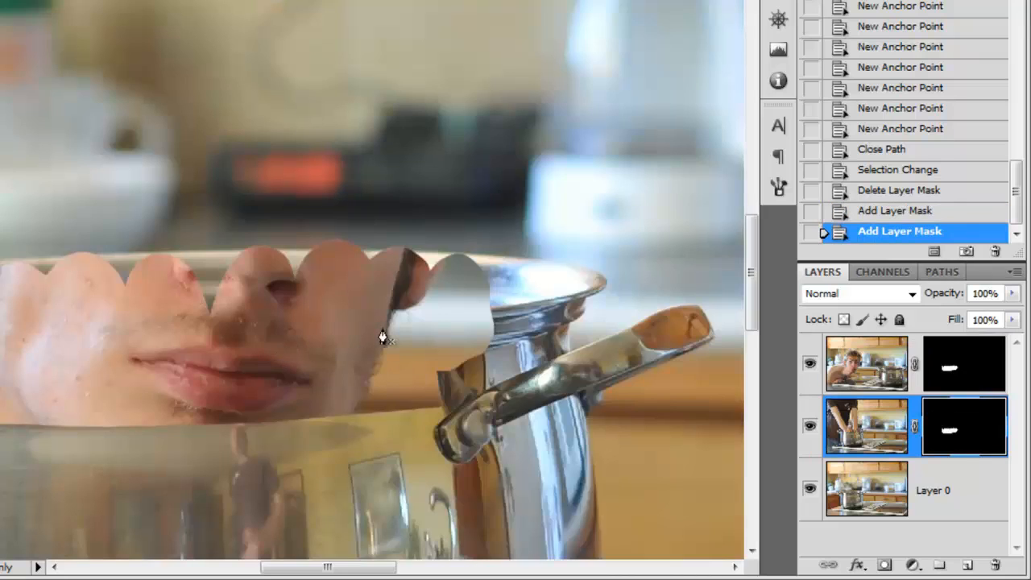
pyautogui.click(953, 375)
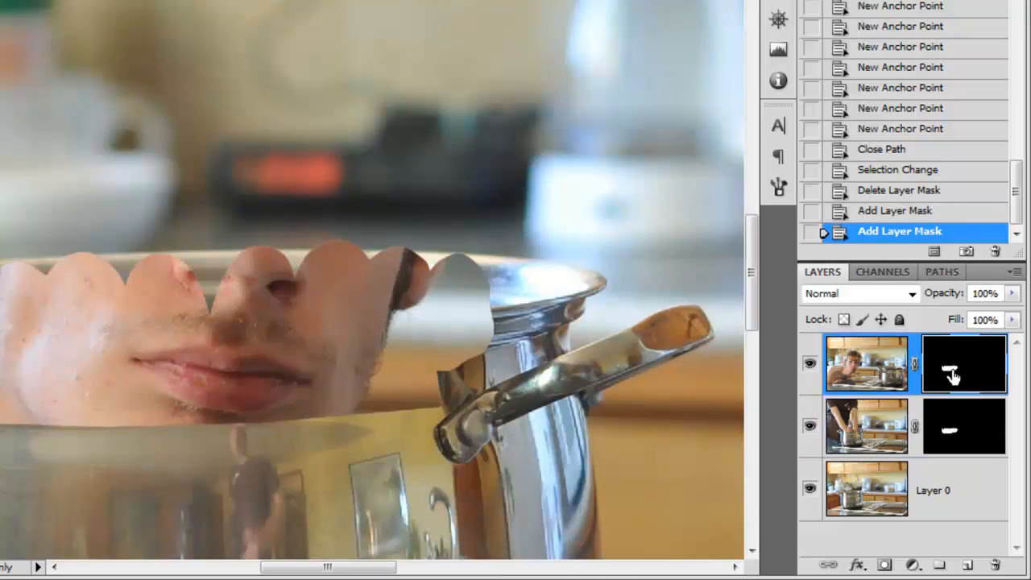
pyautogui.hotkey('ctrl', 'i')
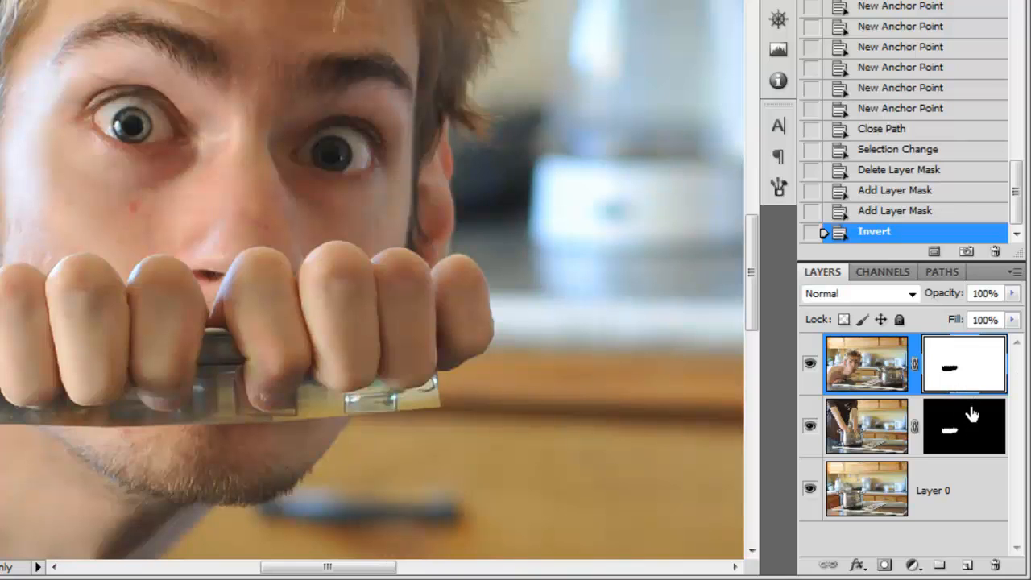
# - Paint black on Layer 3's mask with a hard 125 px brush to reveal the pot beneath the hands
pyautogui.hotkey('ctrl', '-')
pyautogui.hotkey('ctrl', '+')
pyautogui.hotkey('ctrl', '+')
pyautogui.moveTo(221, 415); pyautogui.dragTo(632, 276)
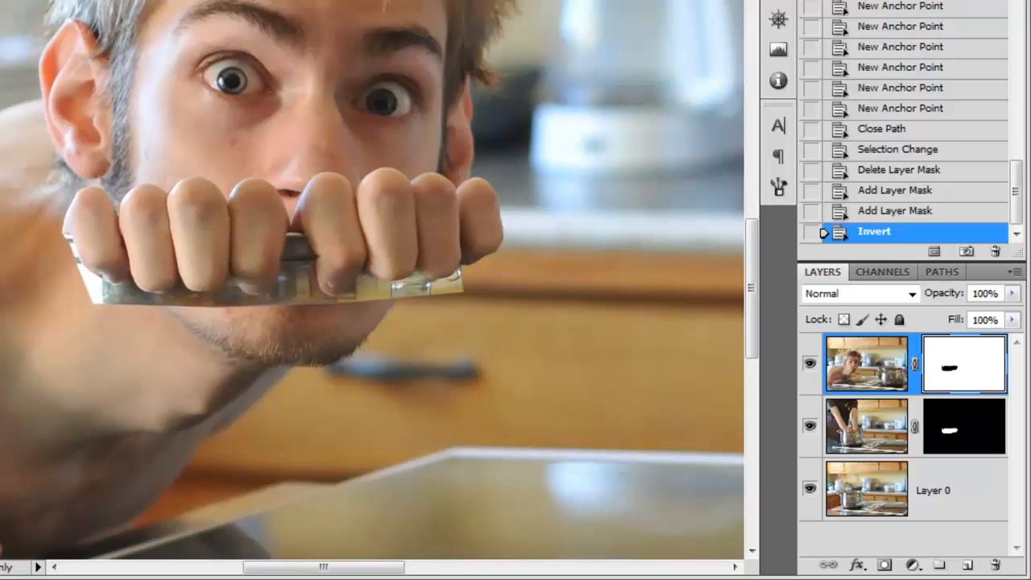
pyautogui.moveTo(216, 324)
pyautogui.mouseDown()
pyautogui.moveTo(225, 387)
pyautogui.moveTo(76, 449)
pyautogui.moveTo(208, 477)
pyautogui.moveTo(131, 368)
pyautogui.mouseUp()
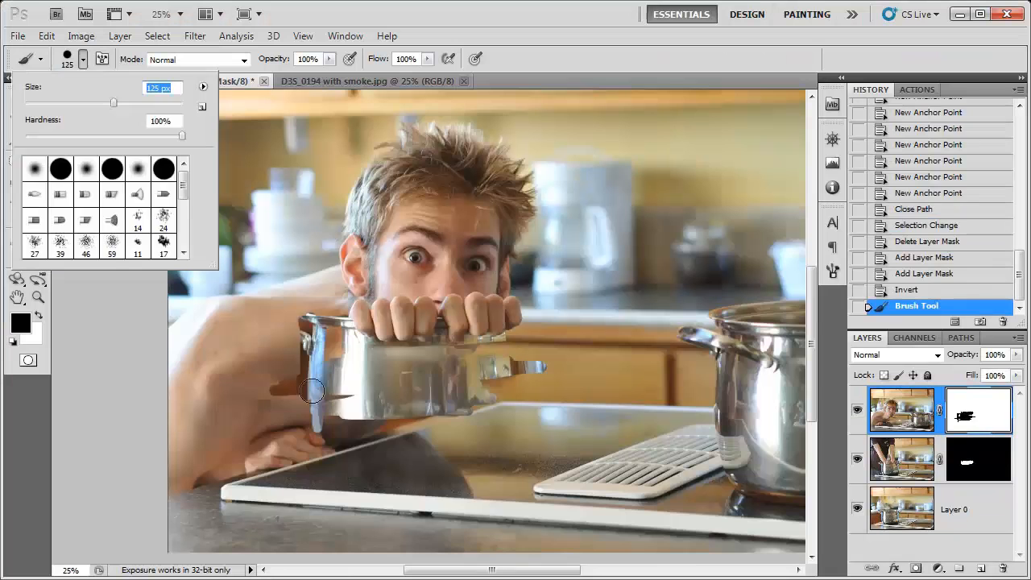
pyautogui.moveTo(282, 475)
pyautogui.mouseDown()
pyautogui.moveTo(505, 420)
pyautogui.moveTo(456, 361)
pyautogui.moveTo(543, 304)
pyautogui.mouseUp()
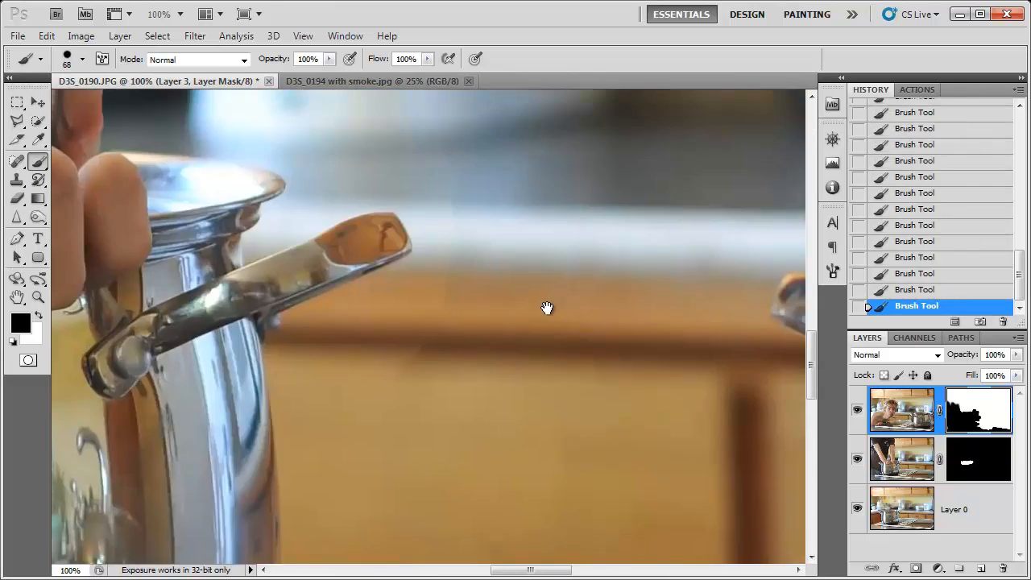
# - Examine the hard mask seam across the cabinet and stove edges beside the pot at up to 300% zoom
pyautogui.moveTo(548, 306)
pyautogui.mouseDown()
pyautogui.moveTo(616, 357)
pyautogui.moveTo(504, 327)
pyautogui.moveTo(462, 248)
pyautogui.moveTo(583, 488)
pyautogui.mouseUp()
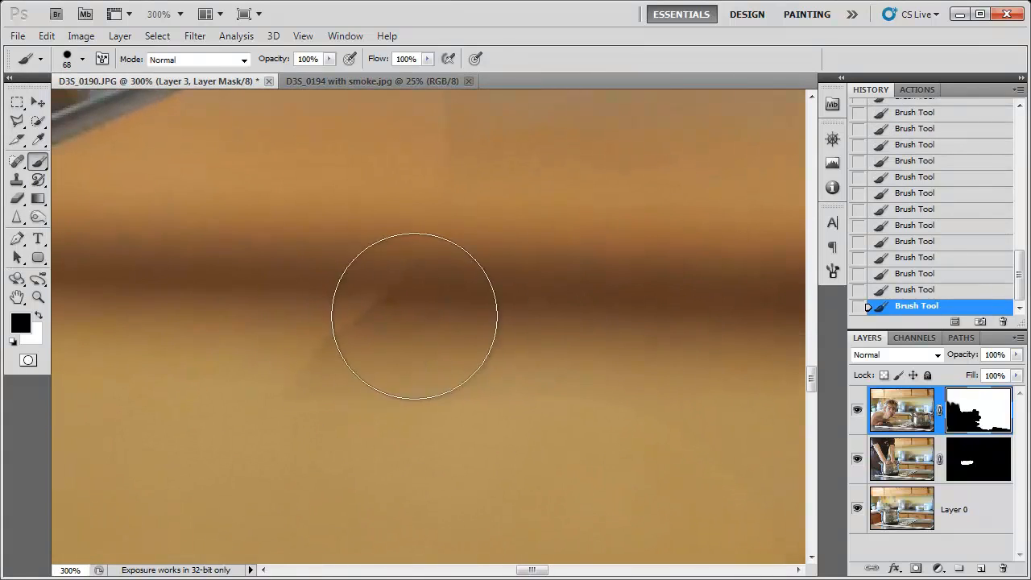
pyautogui.press('m')
pyautogui.hotkey('ctrl', '-')
pyautogui.hotkey('ctrl', '-')
pyautogui.hotkey('ctrl', '-')
pyautogui.hotkey('ctrl', '-')
pyautogui.hotkey('ctrl', '+')
pyautogui.hotkey('ctrl', '+')
pyautogui.hotkey('ctrl', '+')
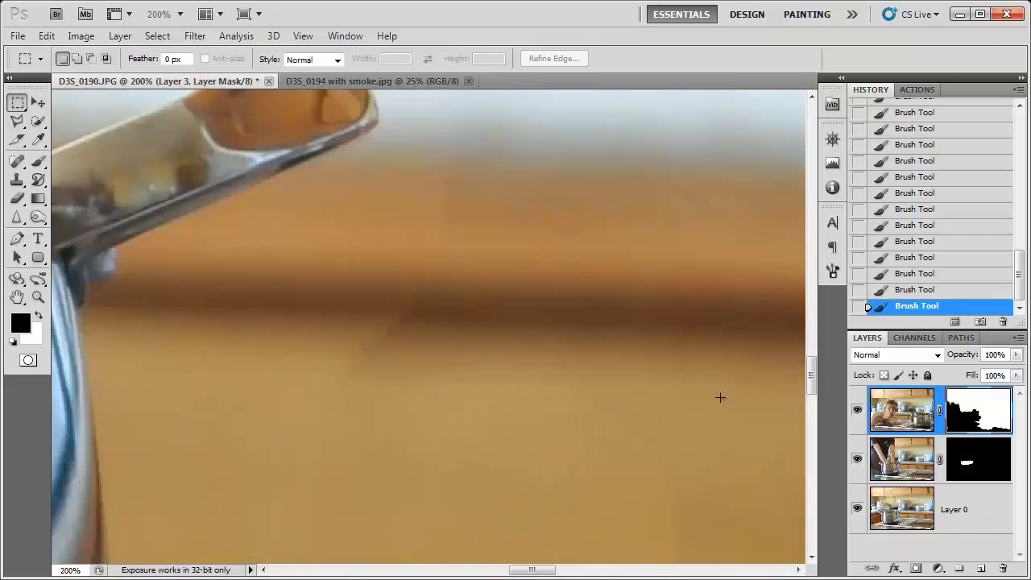
pyautogui.hotkey('ctrl', '+')
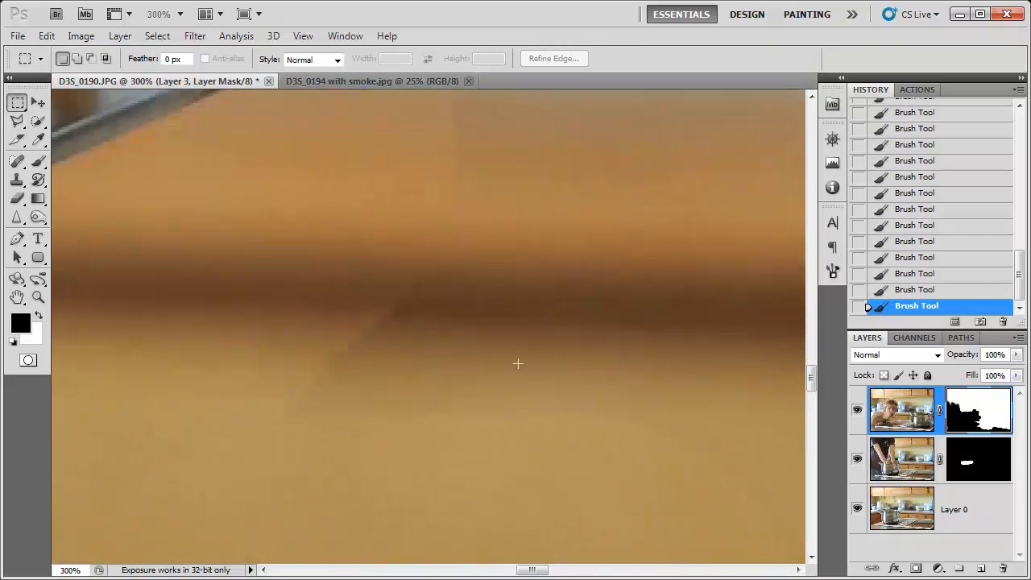
pyautogui.moveTo(442, 200); pyautogui.dragTo(477, 137)
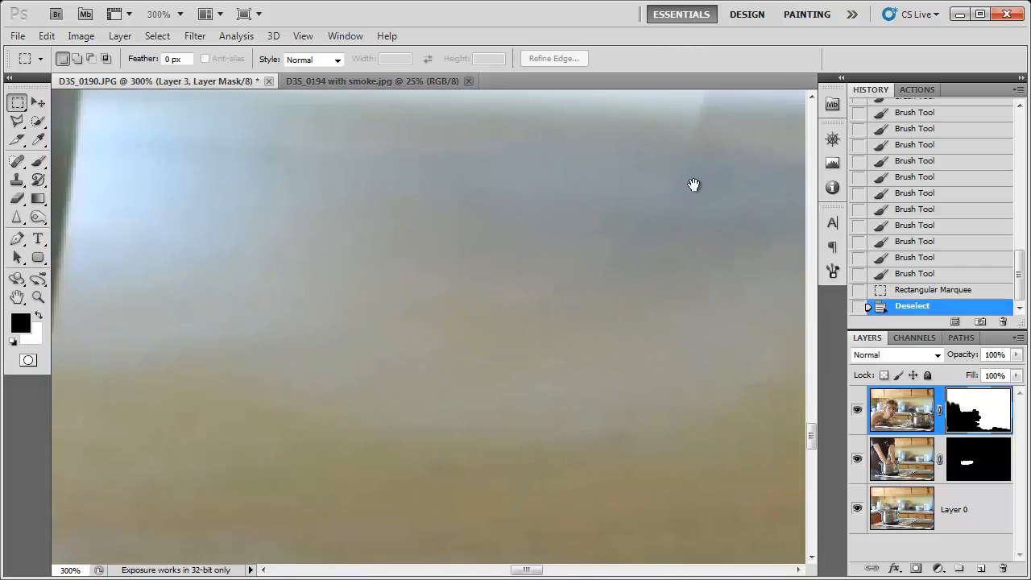
pyautogui.moveTo(692, 184); pyautogui.dragTo(461, 415)
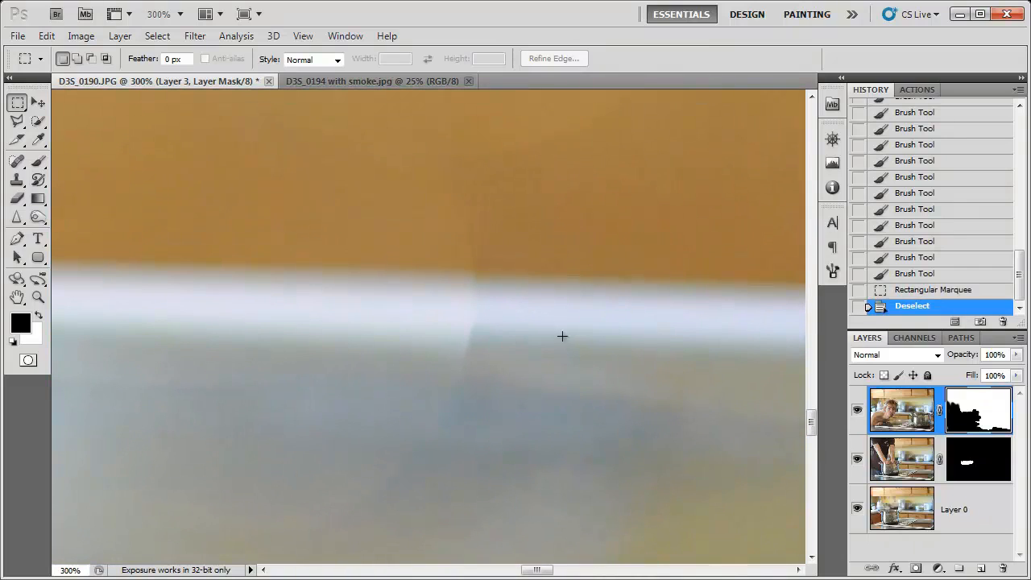
# - Set the Brush tool to a soft tip of 129 px with 0% hardness
pyautogui.click(39, 161)
pyautogui.click(83, 60)
pyautogui.moveTo(90, 102); pyautogui.dragTo(116, 103)
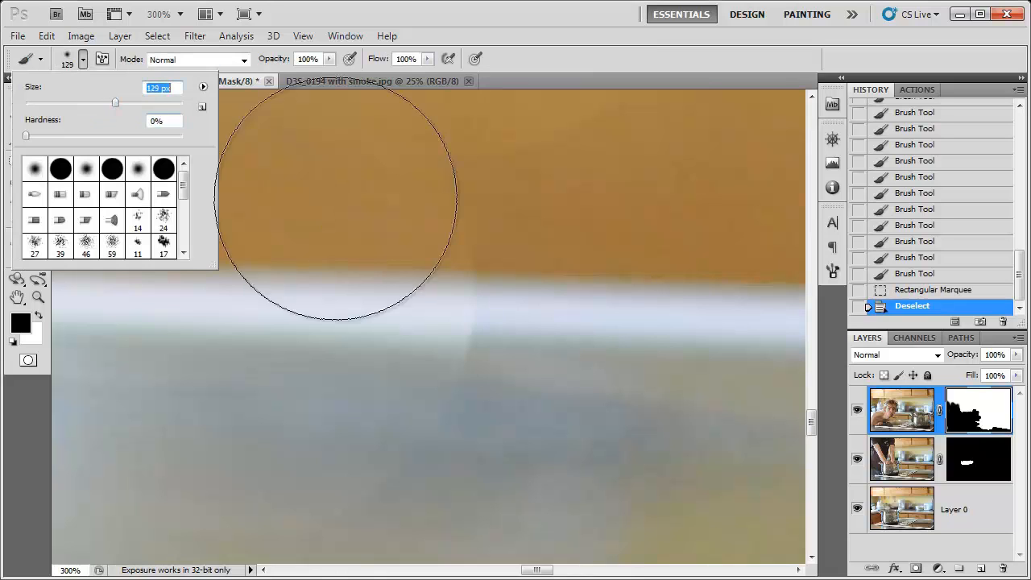
# - Blend the hard seam on Layer 3's mask with soft black strokes and paint out the second pot using an 813 px brush
pyautogui.press('Return')
pyautogui.moveTo(391, 288); pyautogui.dragTo(323, 473)
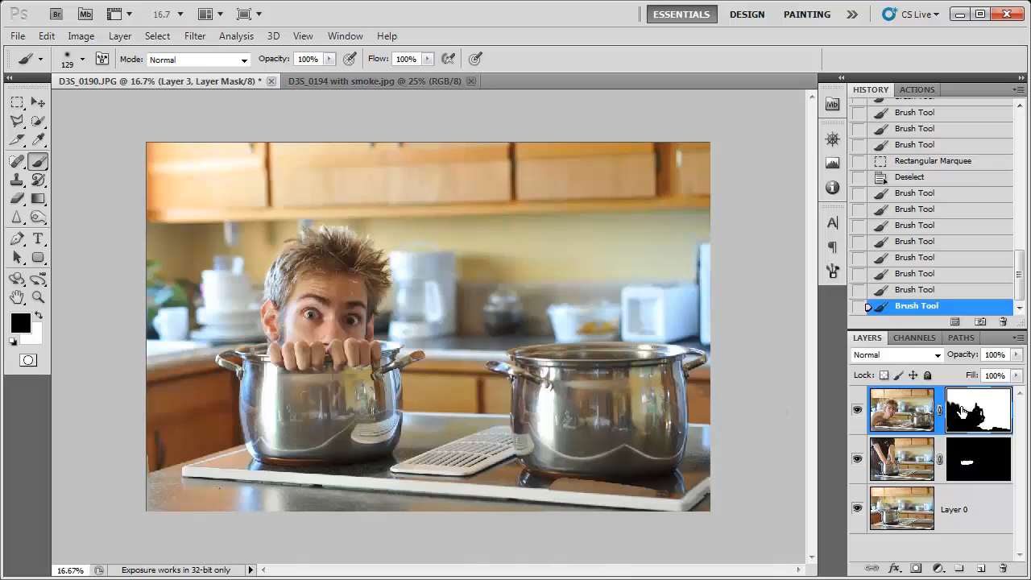
pyautogui.moveTo(597, 355); pyautogui.dragTo(603, 448)
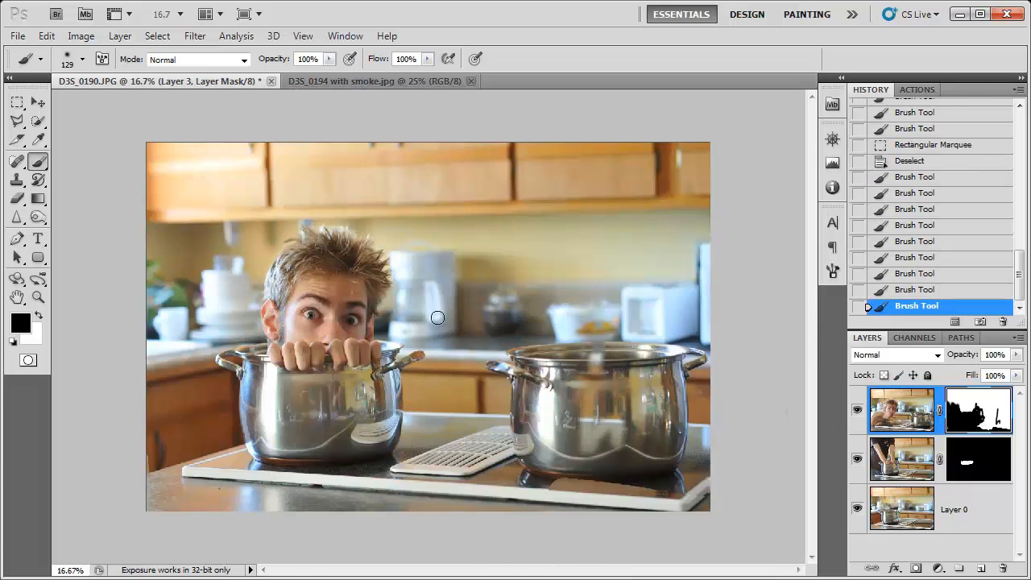
pyautogui.click(82, 60)
pyautogui.moveTo(161, 103); pyautogui.dragTo(171, 103)
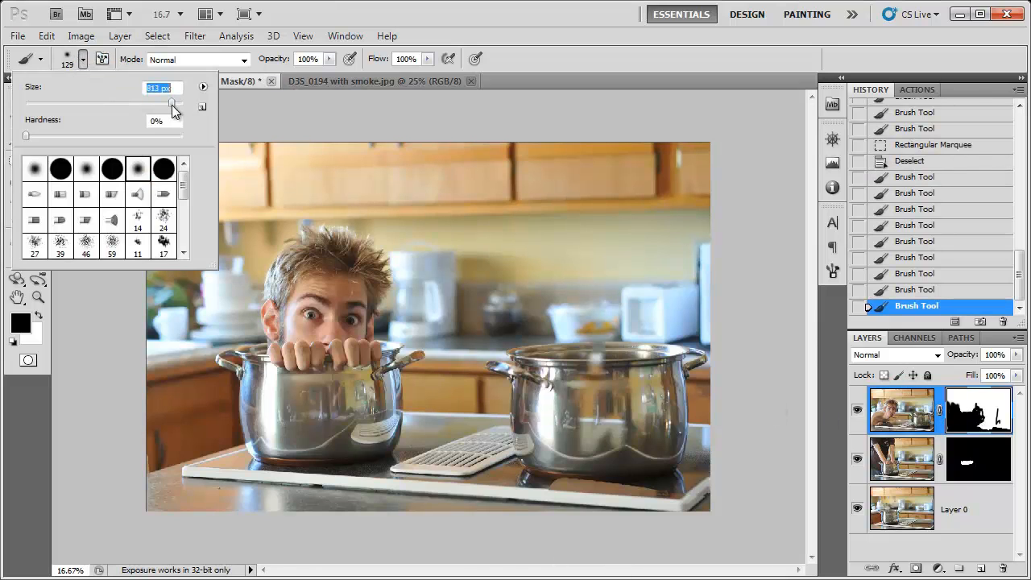
pyautogui.moveTo(529, 371)
pyautogui.mouseDown()
pyautogui.moveTo(532, 404)
pyautogui.moveTo(514, 386)
pyautogui.moveTo(568, 419)
pyautogui.moveTo(547, 449)
pyautogui.mouseUp()
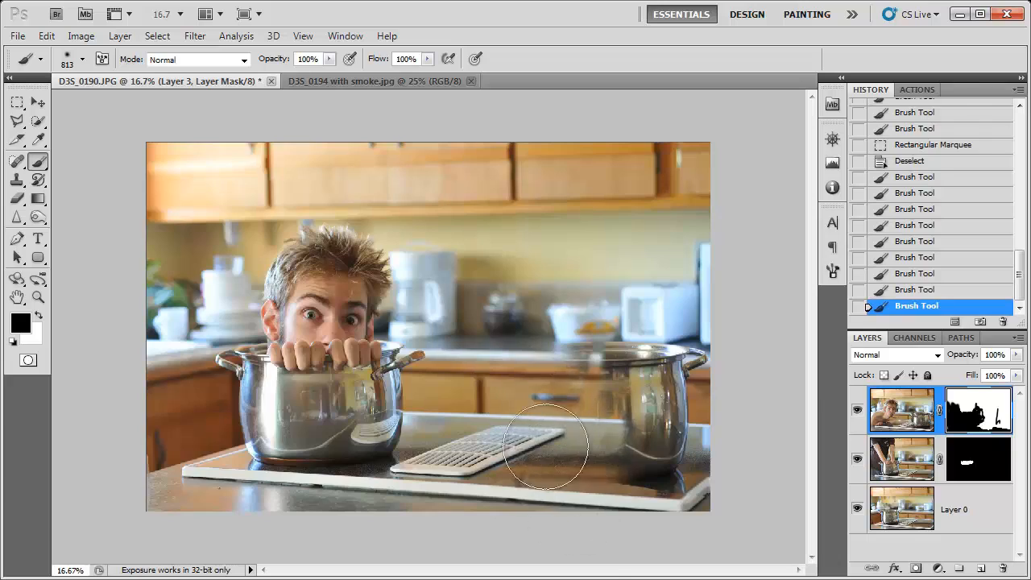
# - Flatten the image and add a new blank layer above the background
pyautogui.click(120, 37)
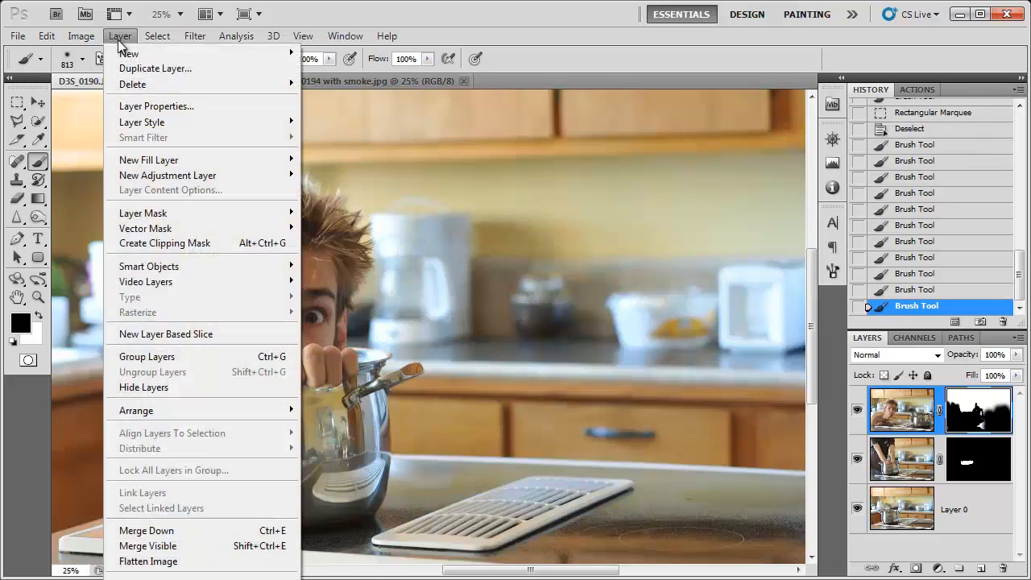
pyautogui.click(228, 561)
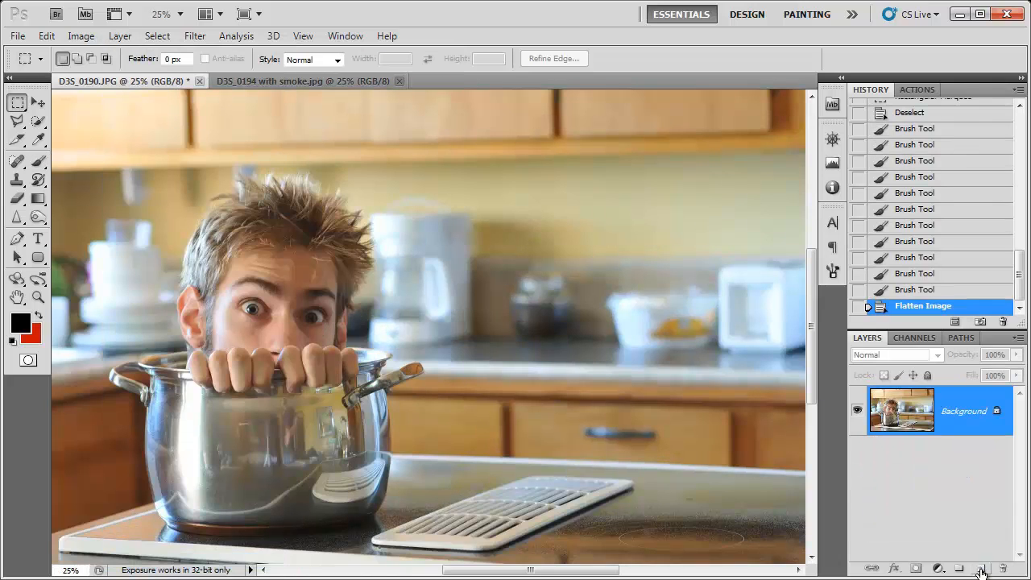
pyautogui.click(981, 568)
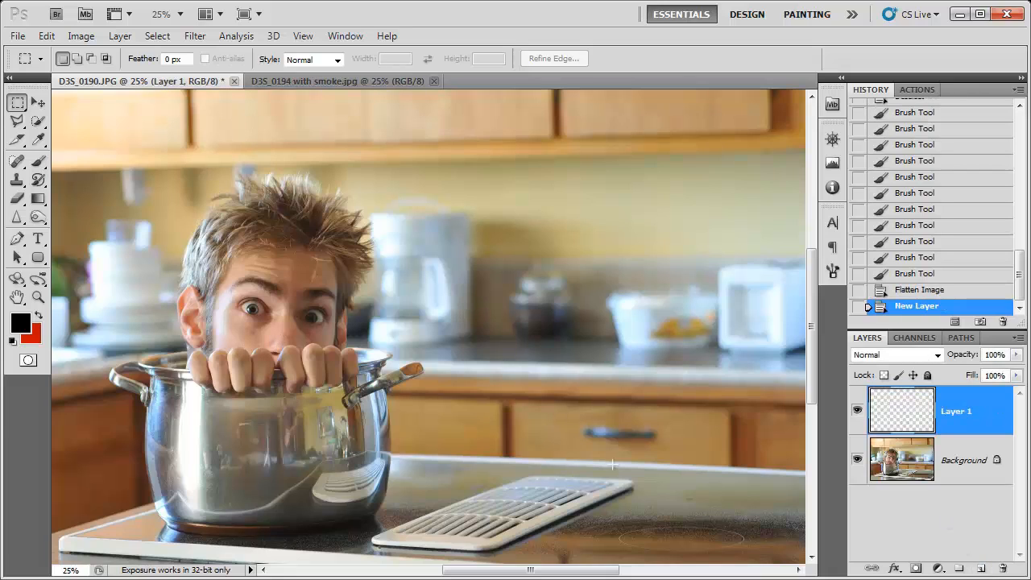
# - Set the foreground color to white and the Brush tool to 99 px with 80% hardness
pyautogui.click(21, 323)
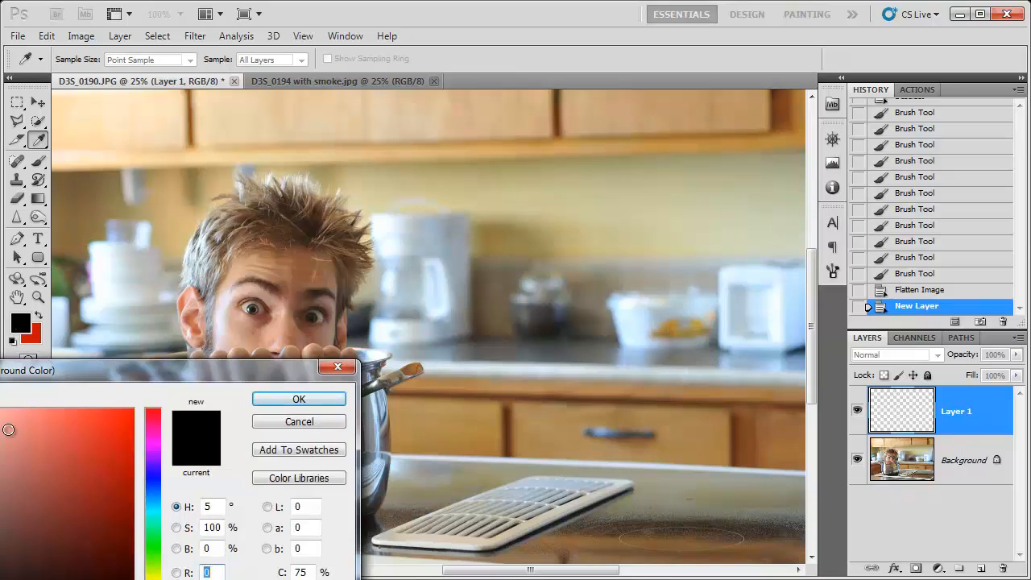
pyautogui.moveTo(9, 430); pyautogui.dragTo(0, 410)
pyautogui.click(299, 399)
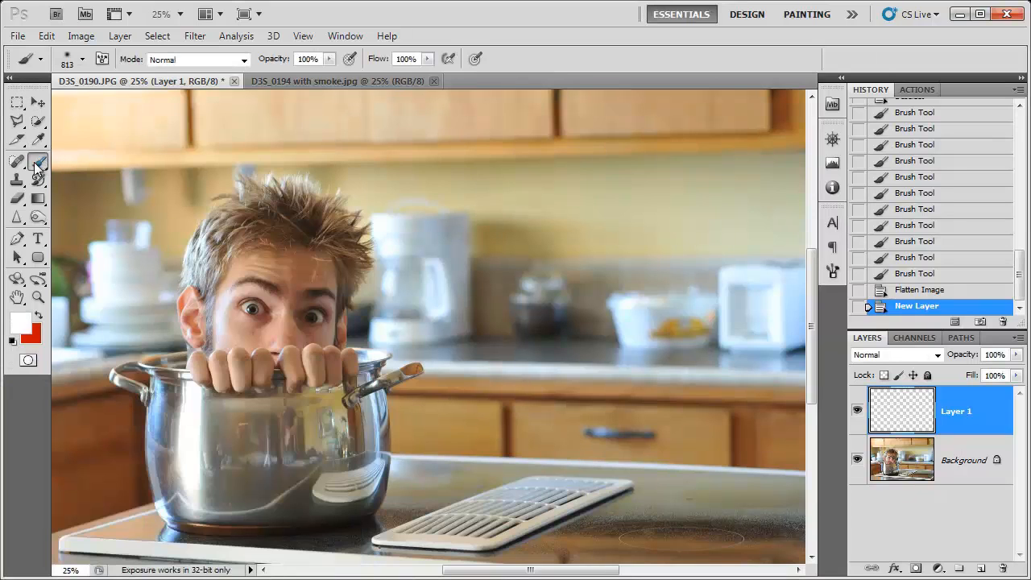
pyautogui.rightClick(157, 136)
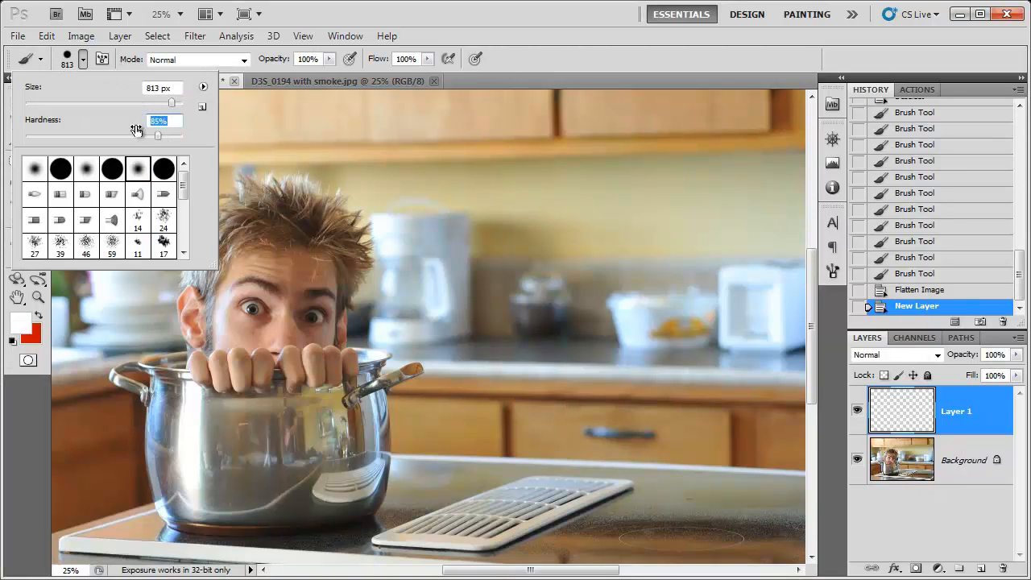
pyautogui.click(153, 136)
pyautogui.moveTo(172, 103); pyautogui.dragTo(102, 103)
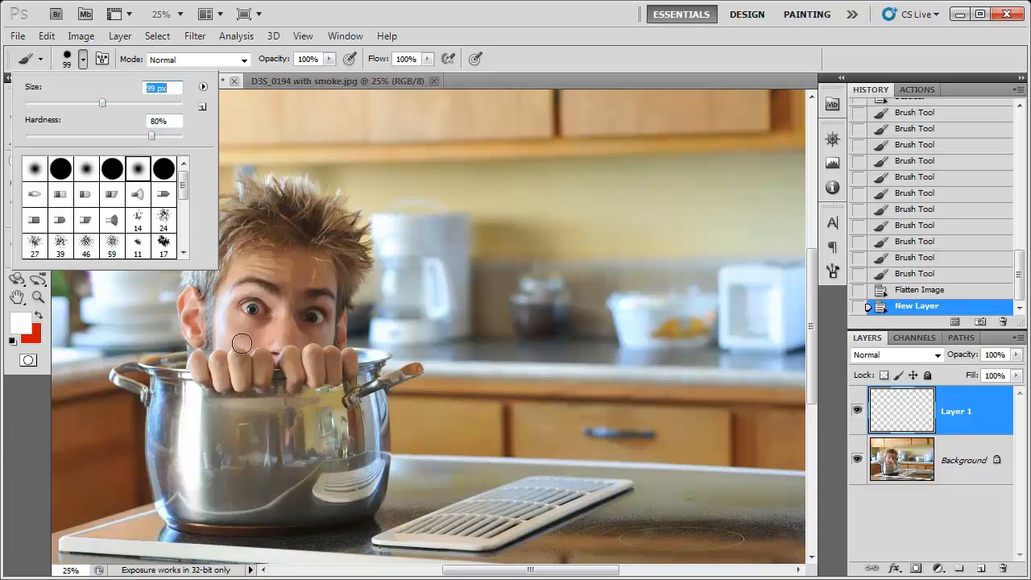
# - Paint wavy white strokes rising over the man's face on Layer 1 with the 99 px brush
pyautogui.moveTo(219, 333)
pyautogui.mouseDown()
pyautogui.moveTo(212, 272)
pyautogui.moveTo(230, 245)
pyautogui.moveTo(222, 214)
pyautogui.mouseUp()
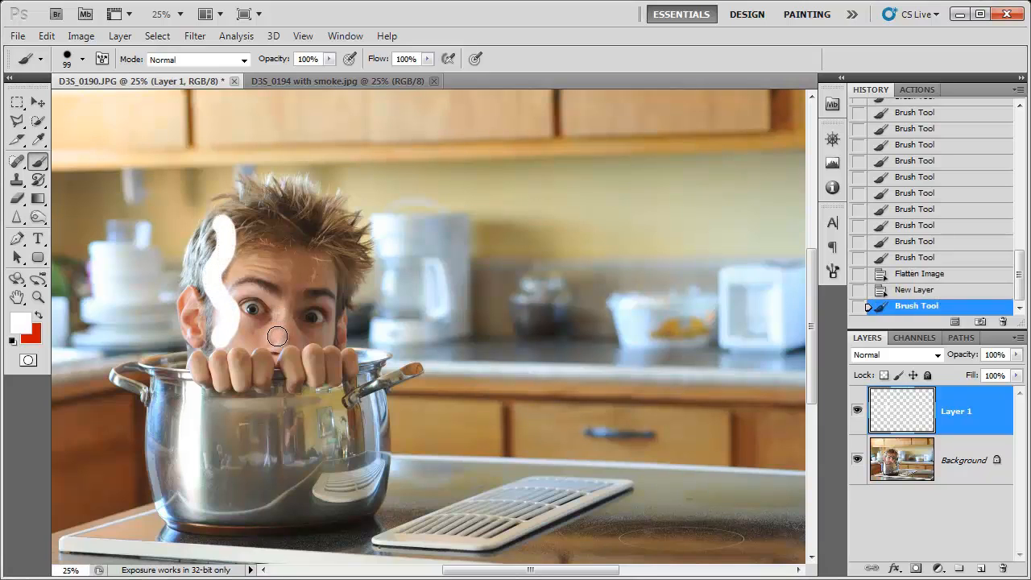
pyautogui.moveTo(270, 337)
pyautogui.mouseDown()
pyautogui.moveTo(286, 322)
pyautogui.moveTo(278, 299)
pyautogui.mouseUp()
pyautogui.moveTo(278, 299); pyautogui.dragTo(275, 229)
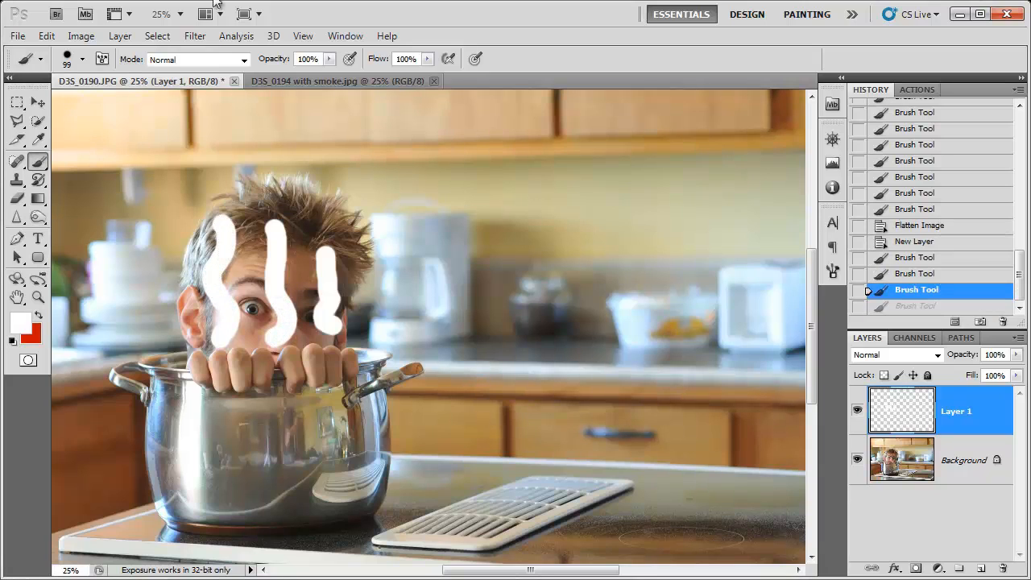
# - Try a 59.9-pixel Gaussian Blur on the white strokes, and revert the document to the empty new layer
pyautogui.click(198, 38)
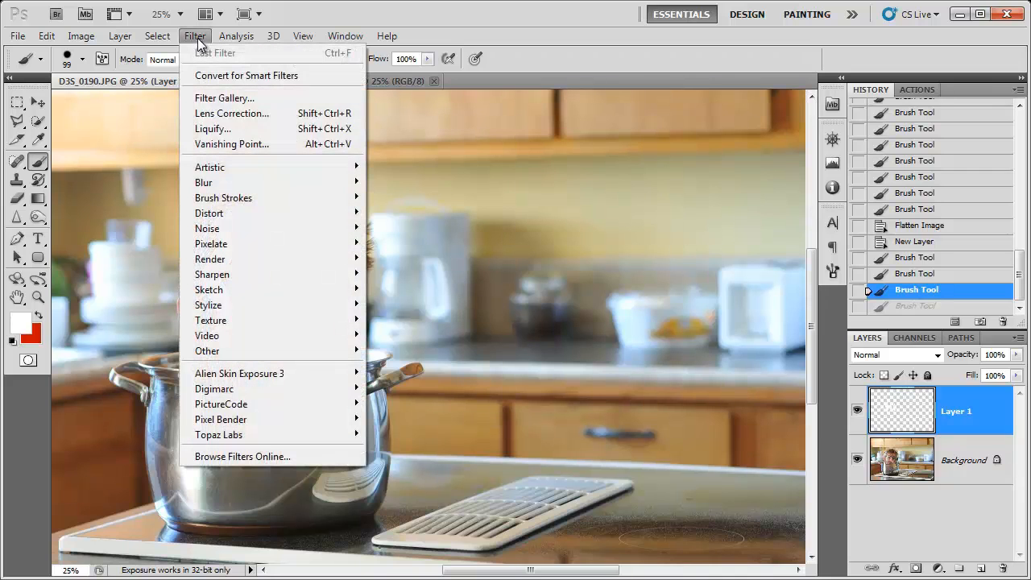
pyautogui.moveTo(212, 185)
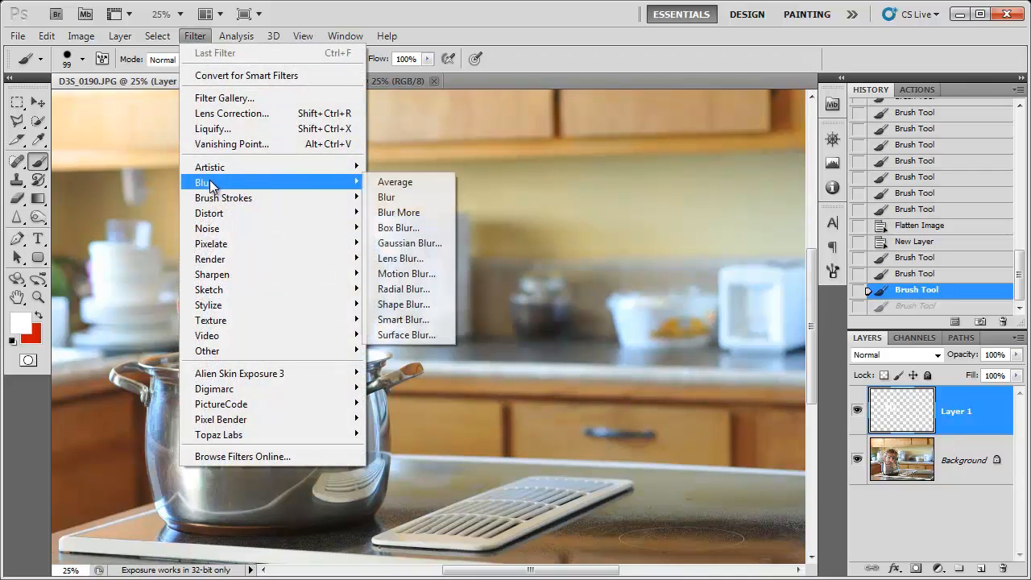
pyautogui.click(411, 243)
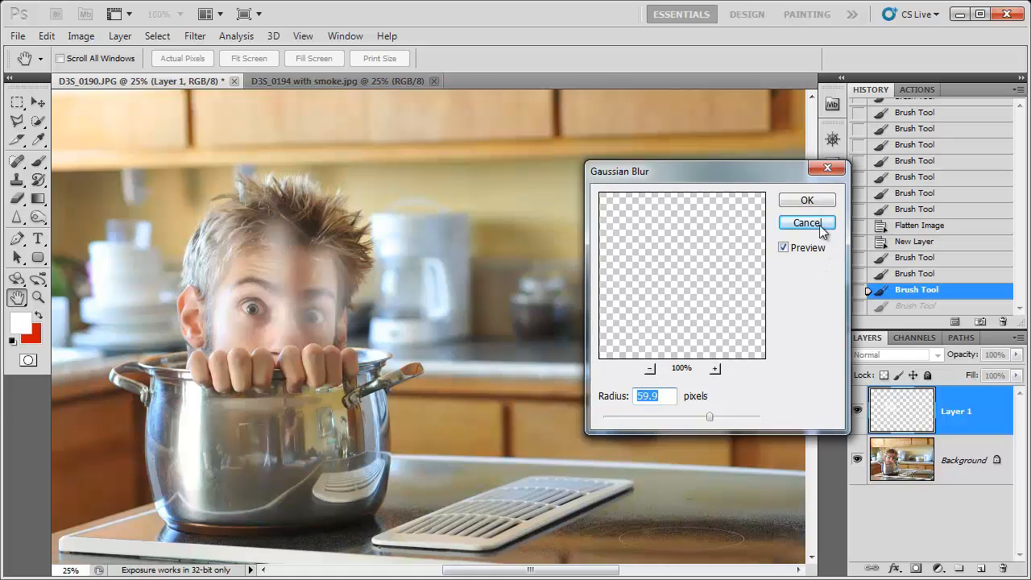
pyautogui.click(806, 221)
pyautogui.click(917, 241)
# - Paint short white steam strokes of varying thickness over the man's face and hair, adding the thinner ones with a 31 px brush
pyautogui.click(81, 58)
pyautogui.moveTo(91, 104); pyautogui.dragTo(81, 103)
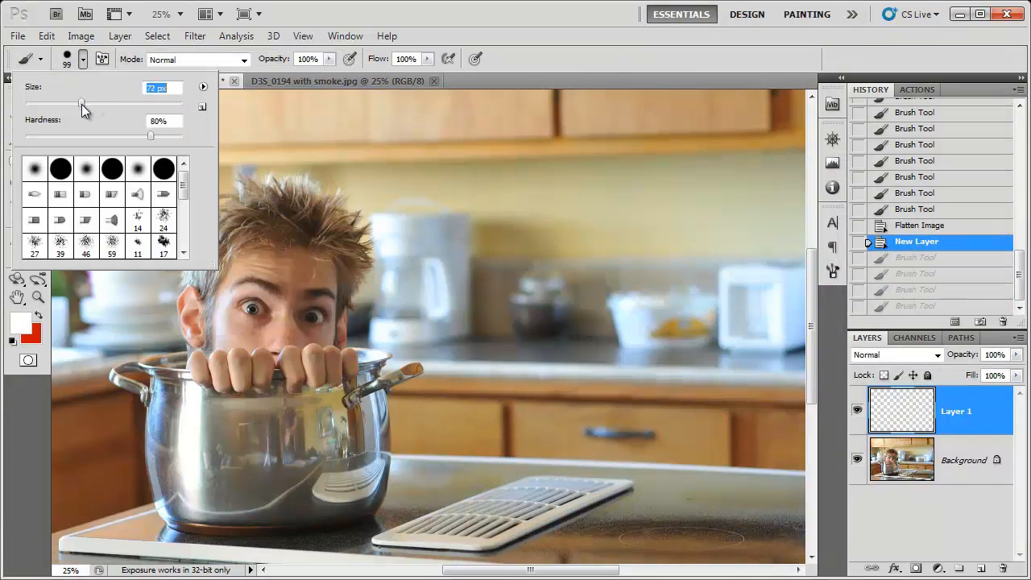
pyautogui.write('31')
pyautogui.press('Return')
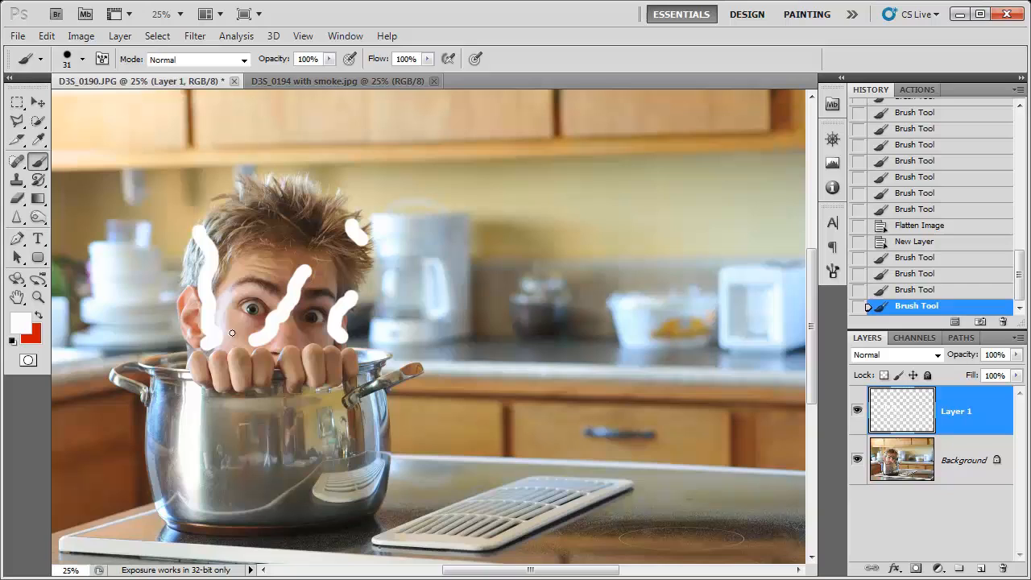
pyautogui.moveTo(232, 333); pyautogui.dragTo(244, 242)
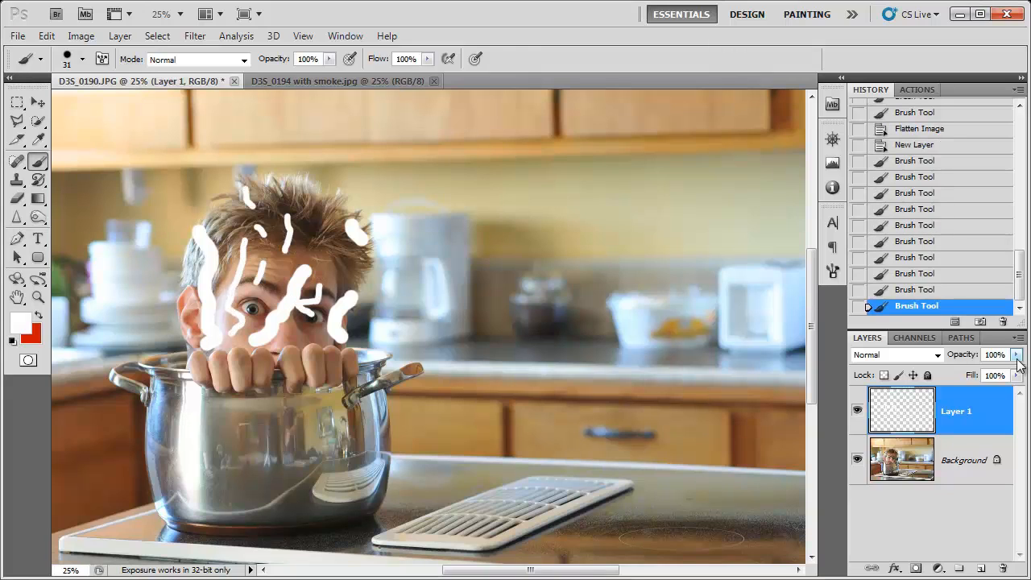
# - Reduce Layer 1's opacity to 53% and soften its white strokes with a Gaussian Blur of 37.4 pixels
pyautogui.moveTo(1017, 354)
pyautogui.mouseDown()
pyautogui.moveTo(1012, 377)
pyautogui.moveTo(979, 380)
pyautogui.mouseUp()
pyautogui.click(901, 461)
pyautogui.click(884, 433)
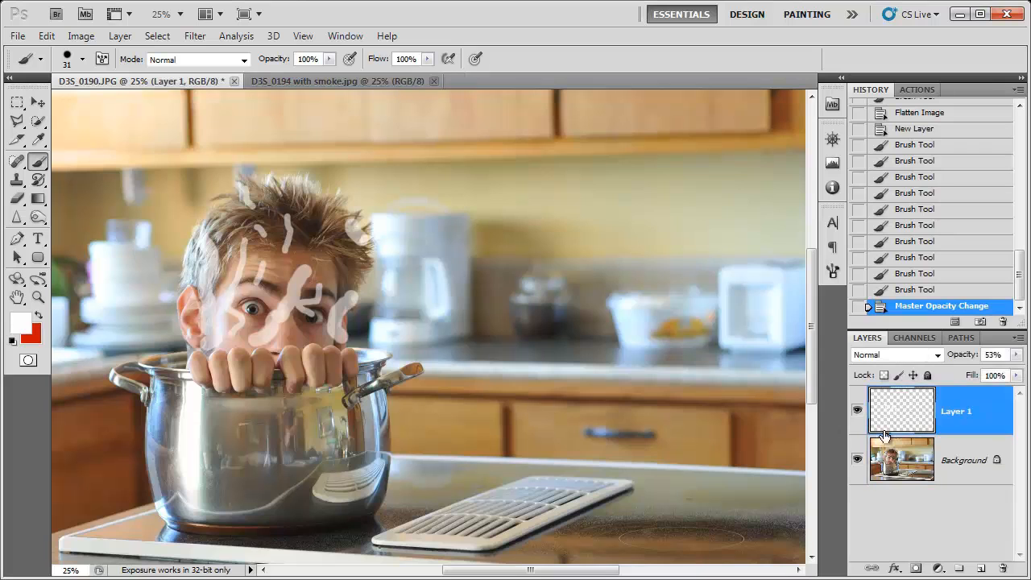
pyautogui.click(196, 37)
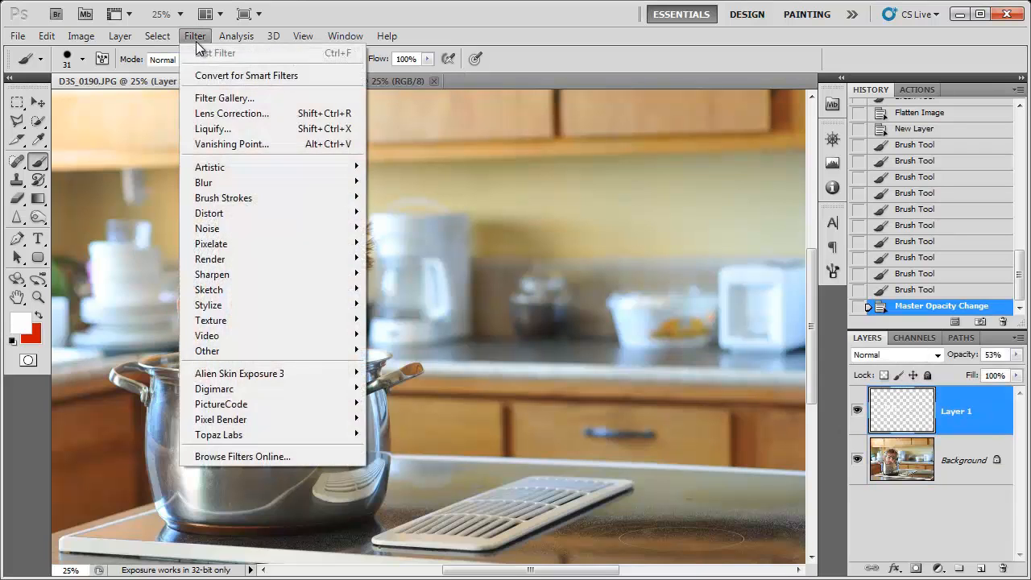
pyautogui.moveTo(255, 192)
pyautogui.click(409, 242)
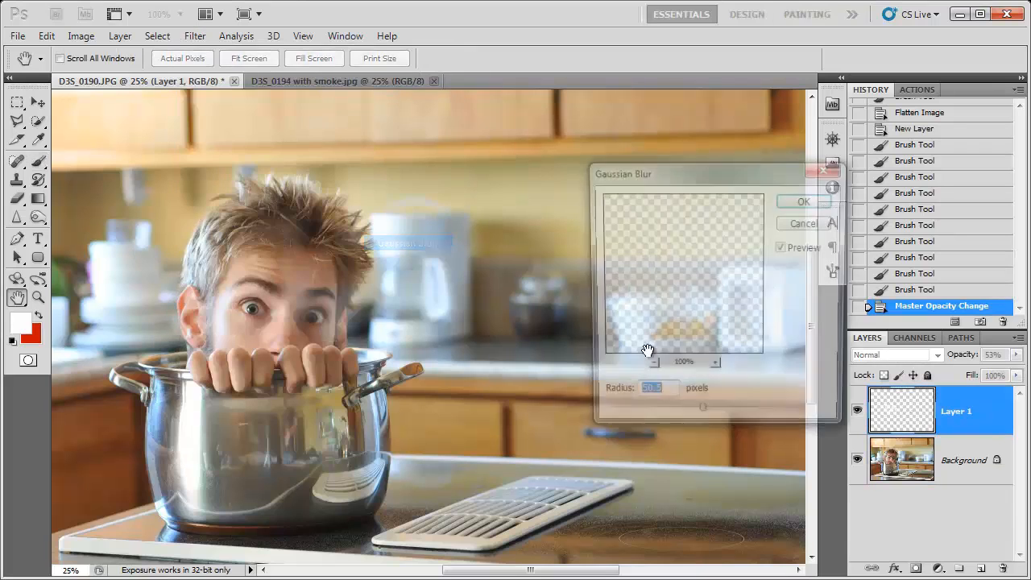
pyautogui.click(691, 418)
pyautogui.click(808, 204)
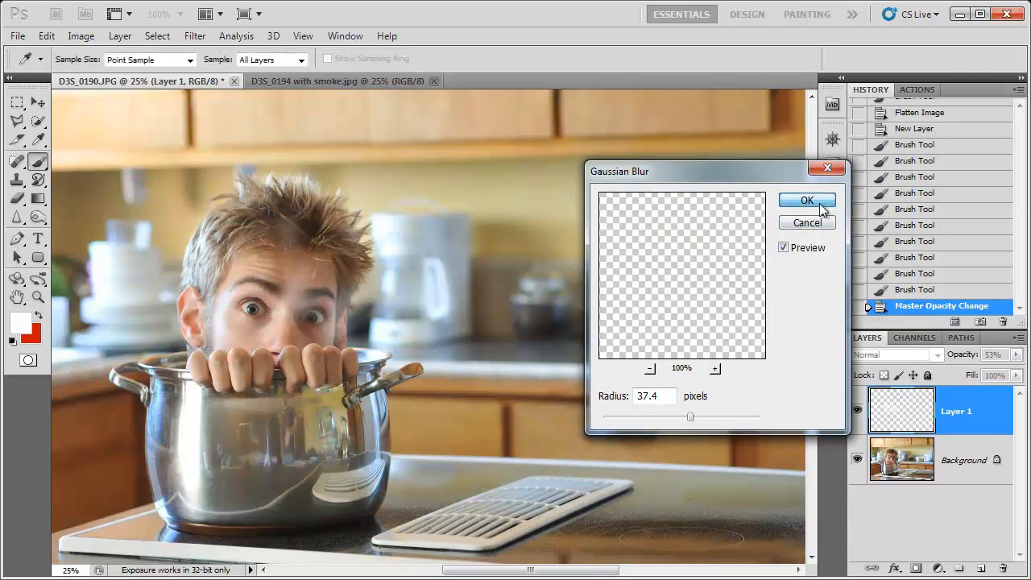
# - Lower the blurred steam layer's opacity to 30%, and refine it to 26% while checking the face up close
pyautogui.moveTo(1016, 355); pyautogui.dragTo(963, 376)
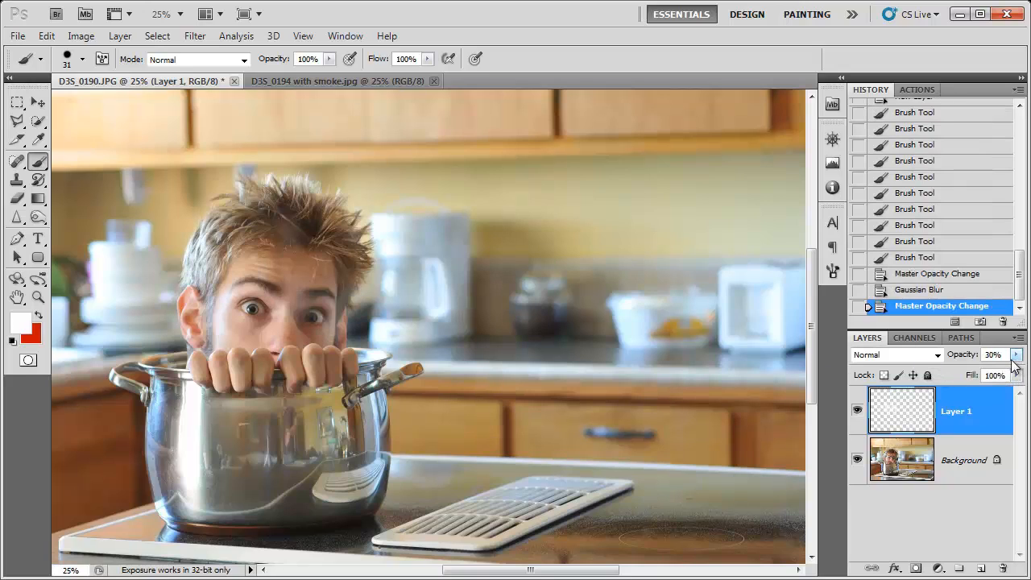
pyautogui.hotkey('ctrl', '+')
pyautogui.hotkey('ctrl', '+')
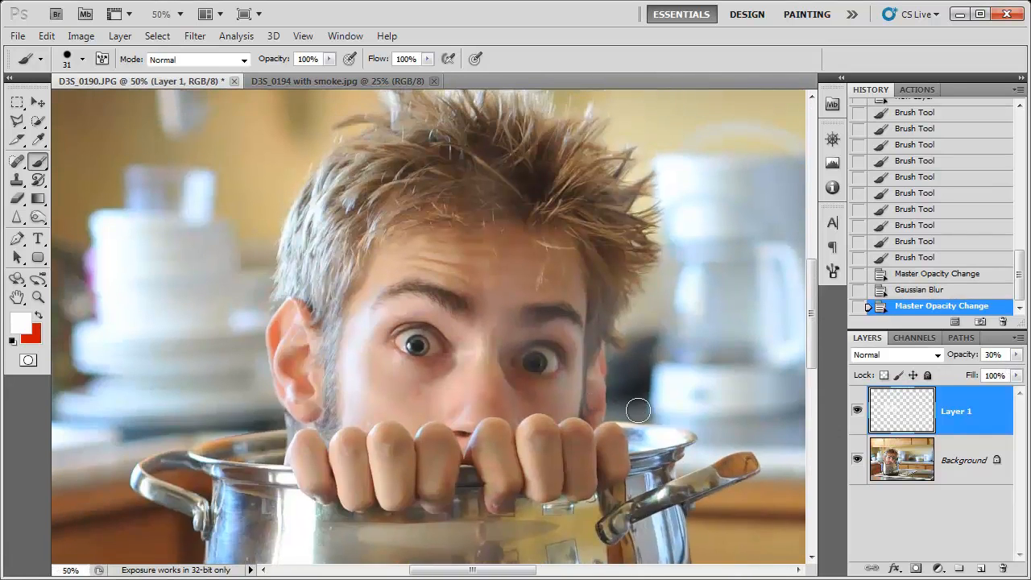
pyautogui.hotkey('ctrl', '+')
pyautogui.hotkey('ctrl', '+')
pyautogui.hotkey('ctrl', '-')
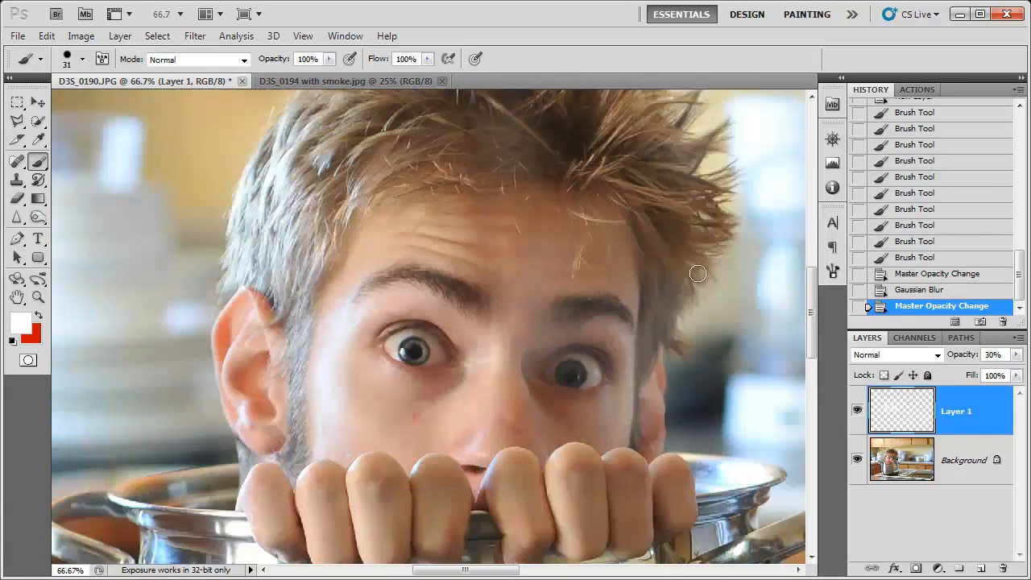
pyautogui.click(1018, 356)
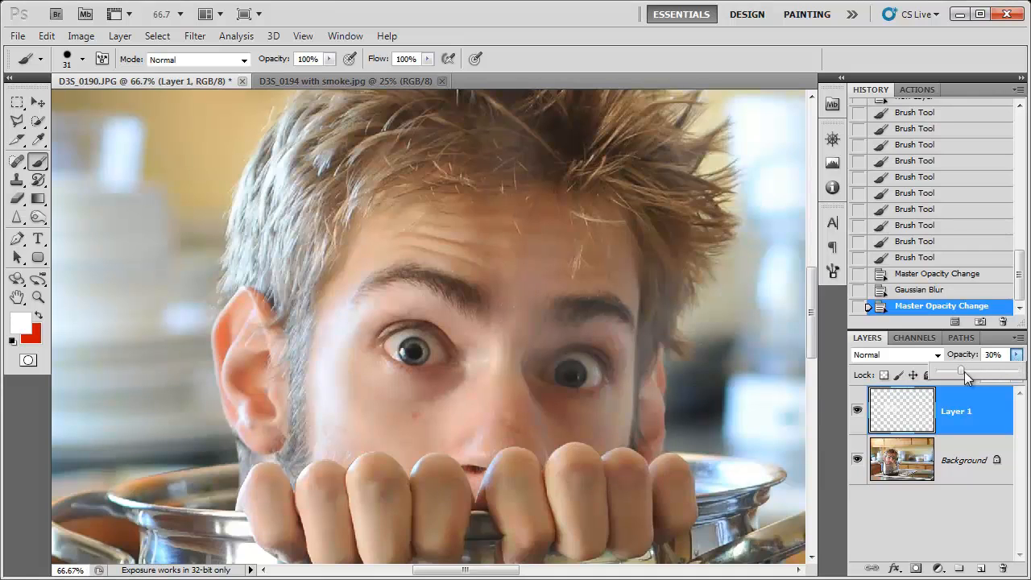
pyautogui.click(952, 411)
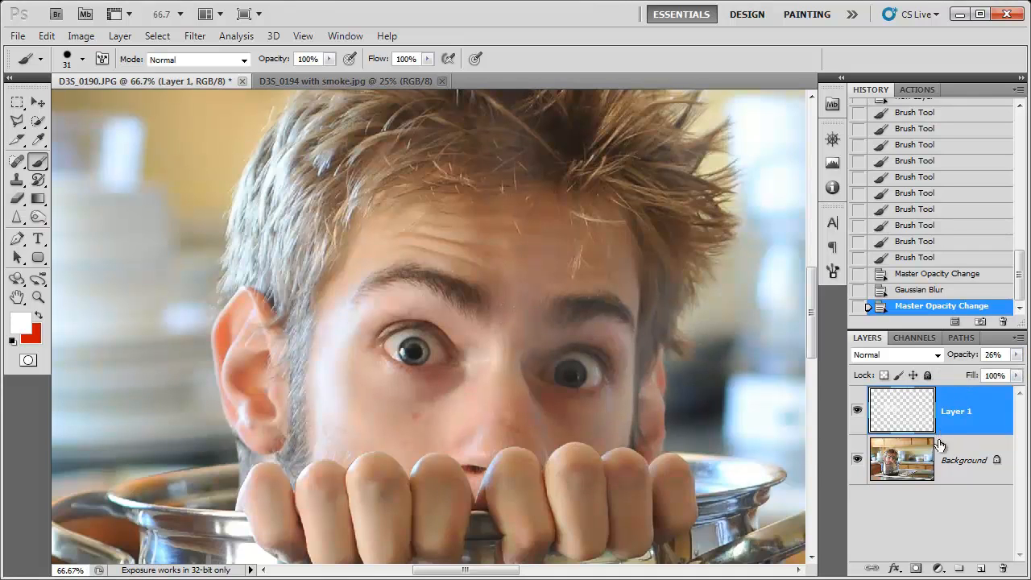
pyautogui.click(942, 448)
pyautogui.click(931, 422)
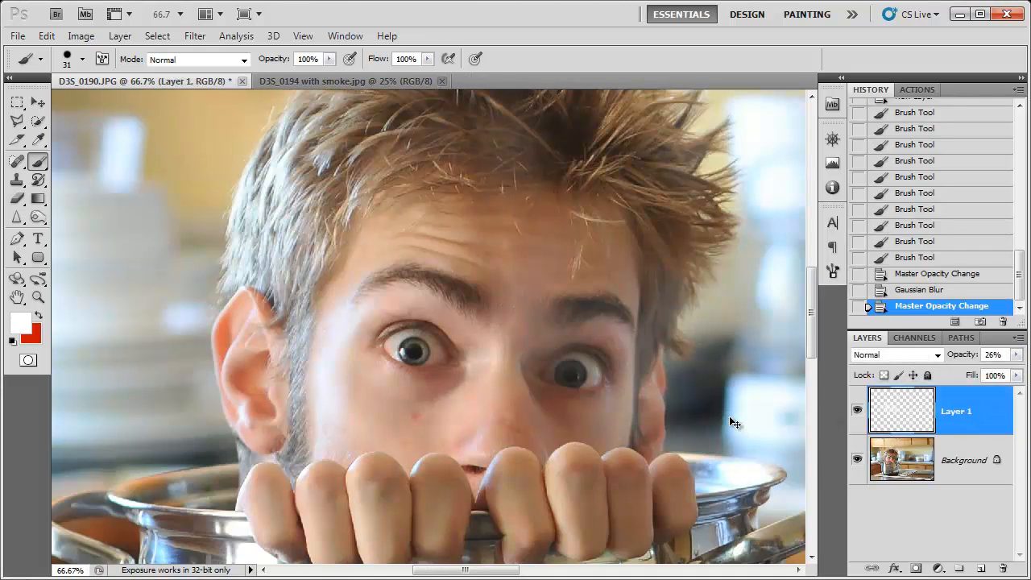